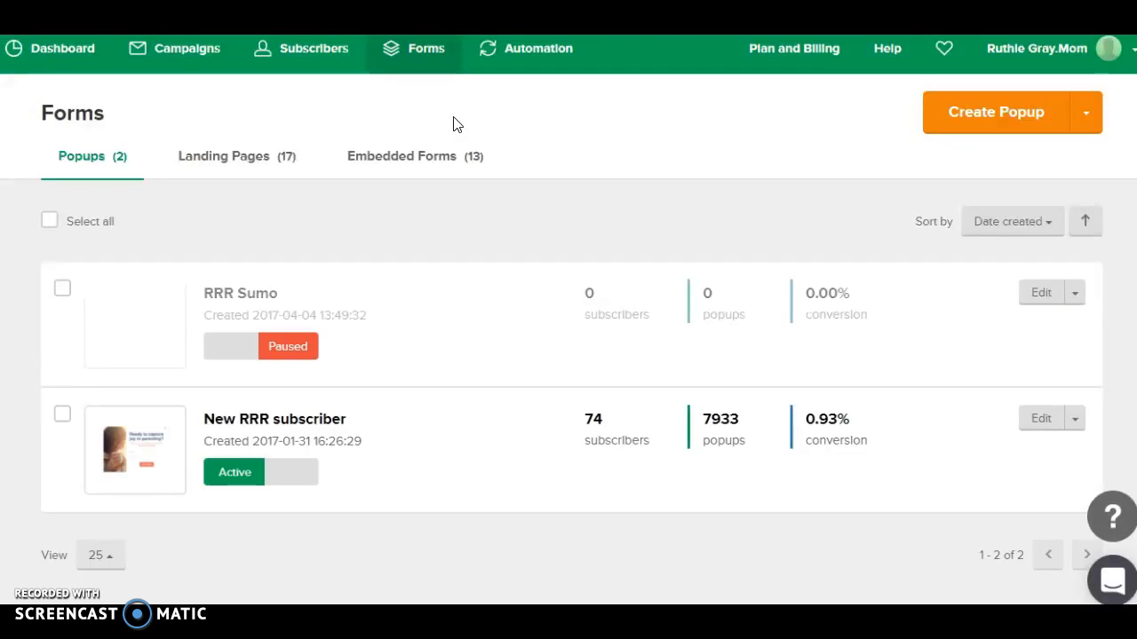
click(612, 152)
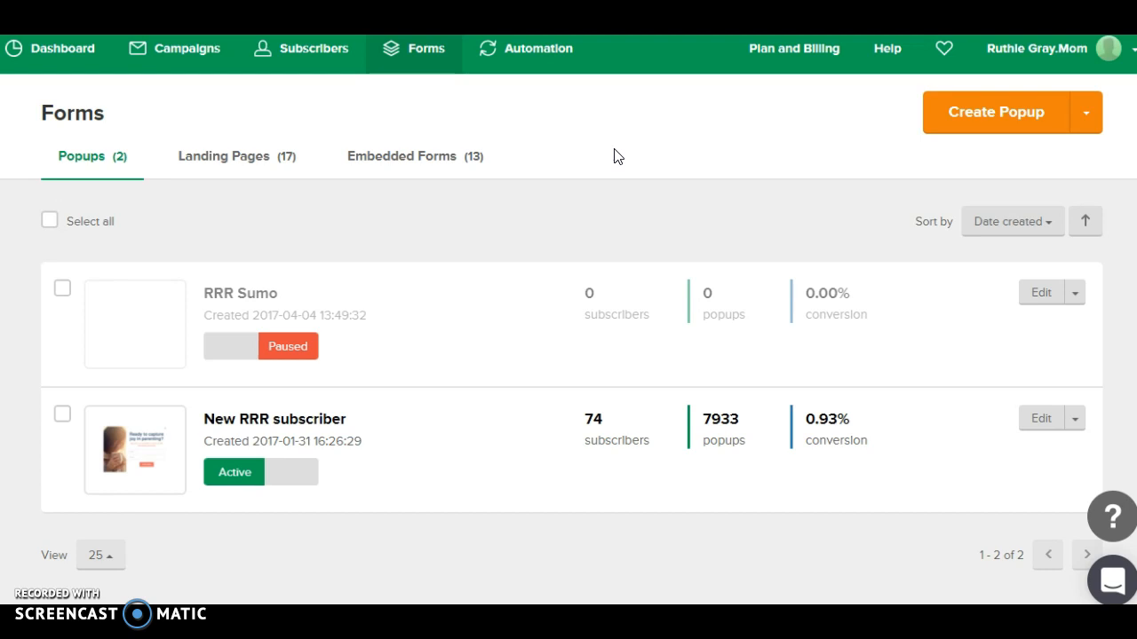
click(502, 244)
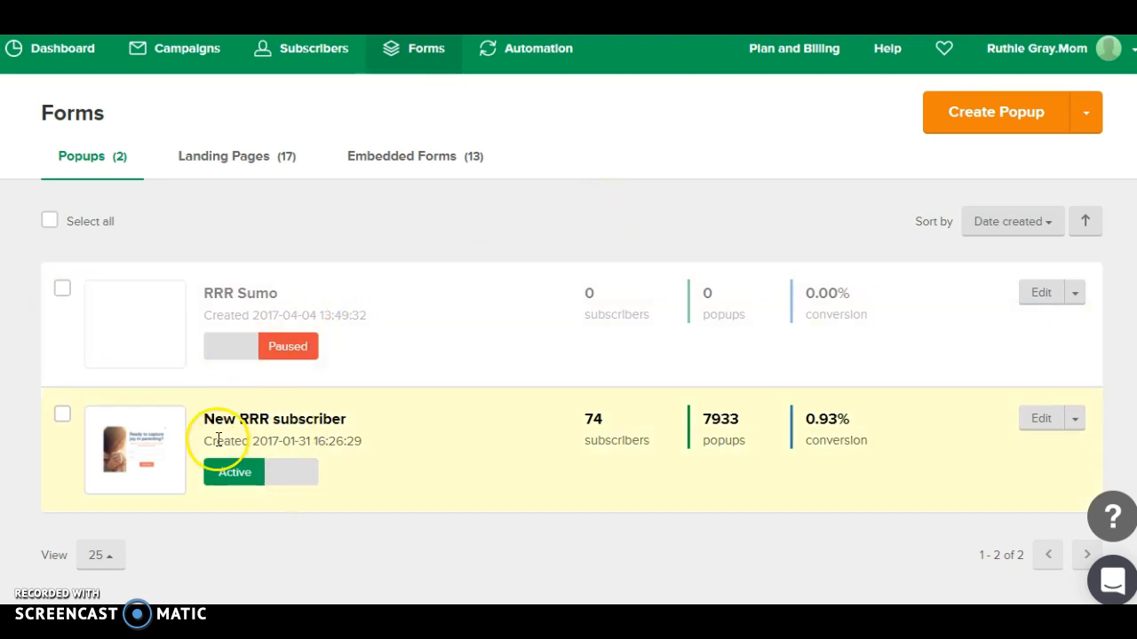
Step: Open the New RRR subscriber popup, preview its design, and view its confirmation email
click(318, 429)
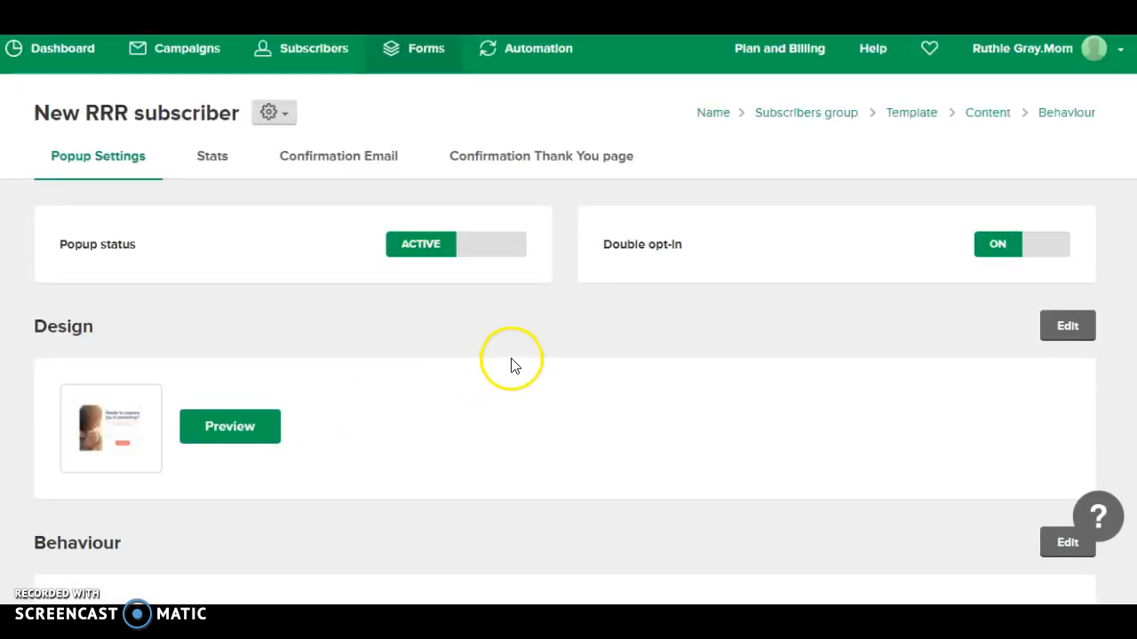
click(236, 427)
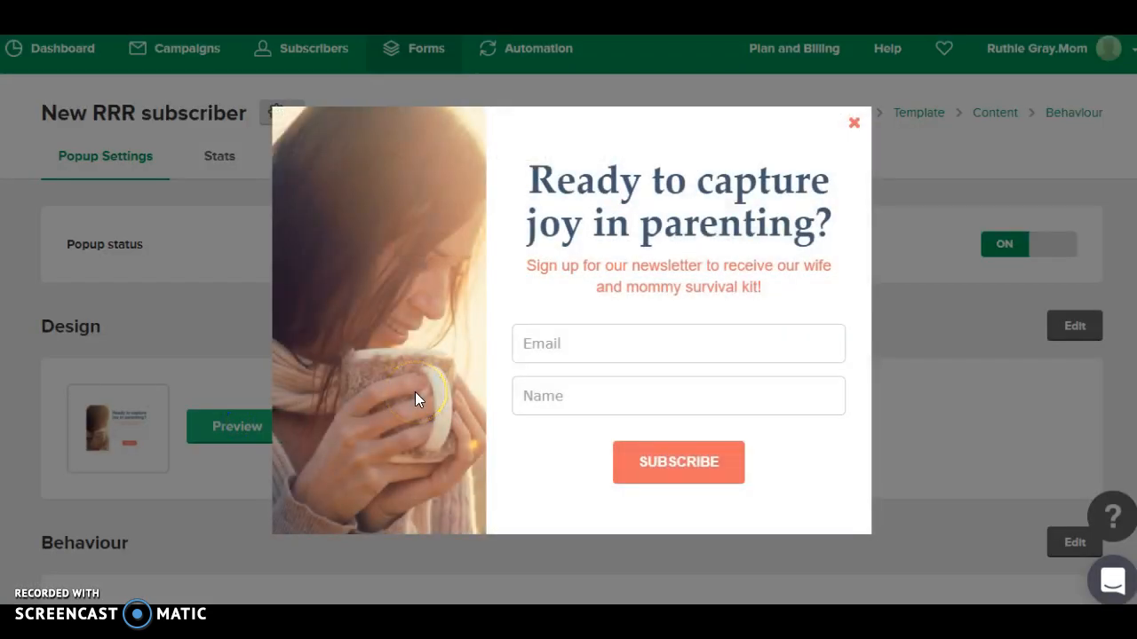
click(851, 123)
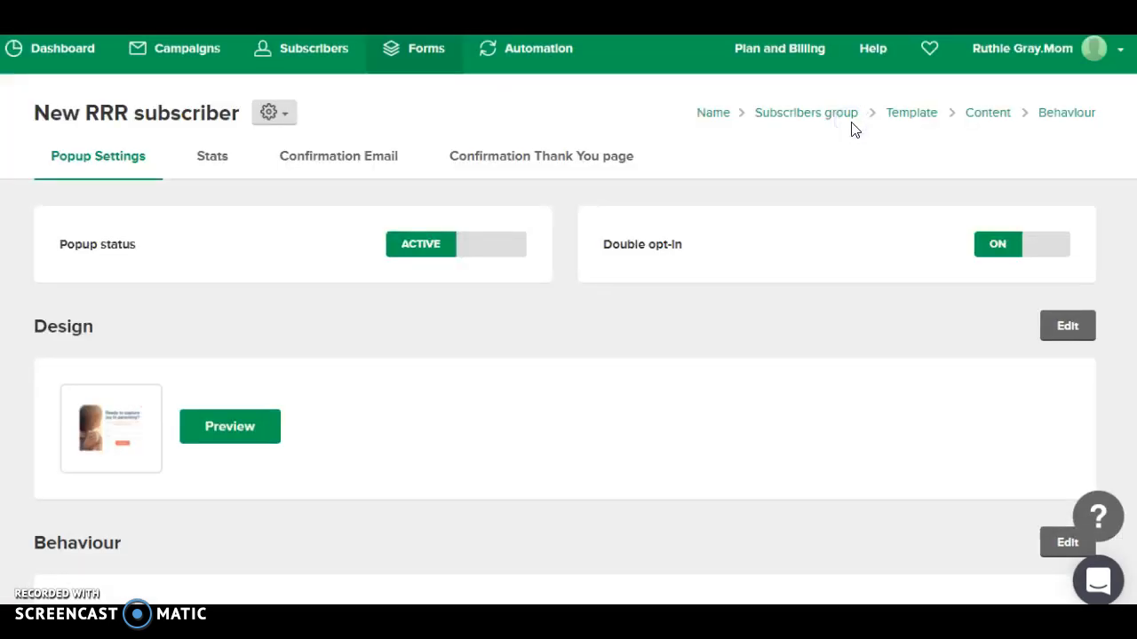
click(344, 157)
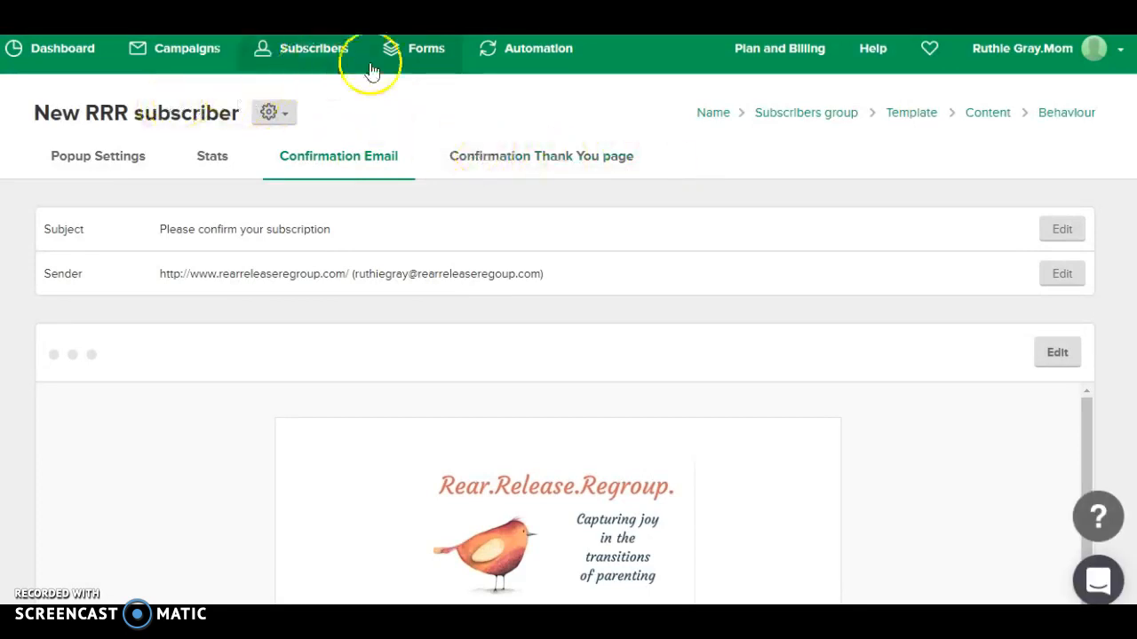
Step: Return to the popup forms list, create a new popup named "Hats for sale" and continue to subscriber groups
click(432, 51)
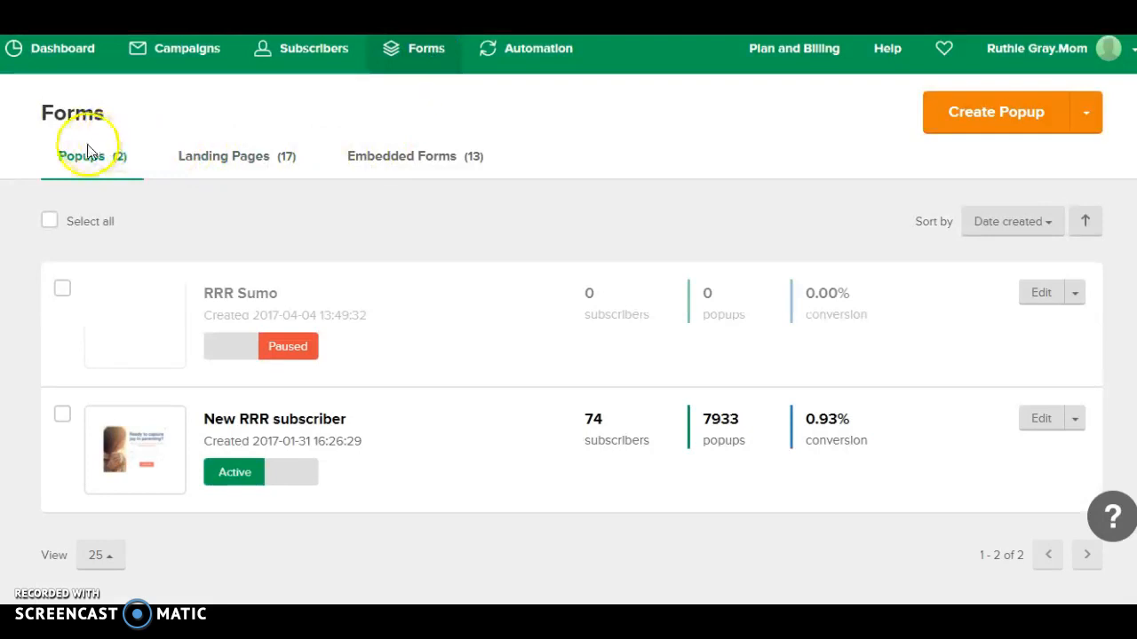
click(78, 157)
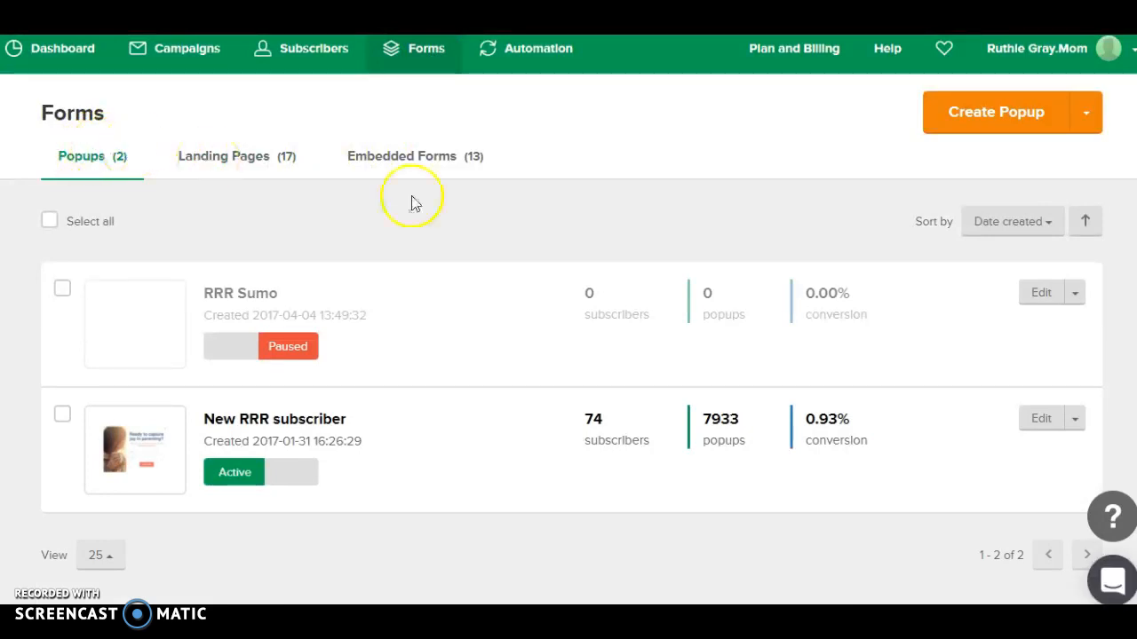
click(993, 115)
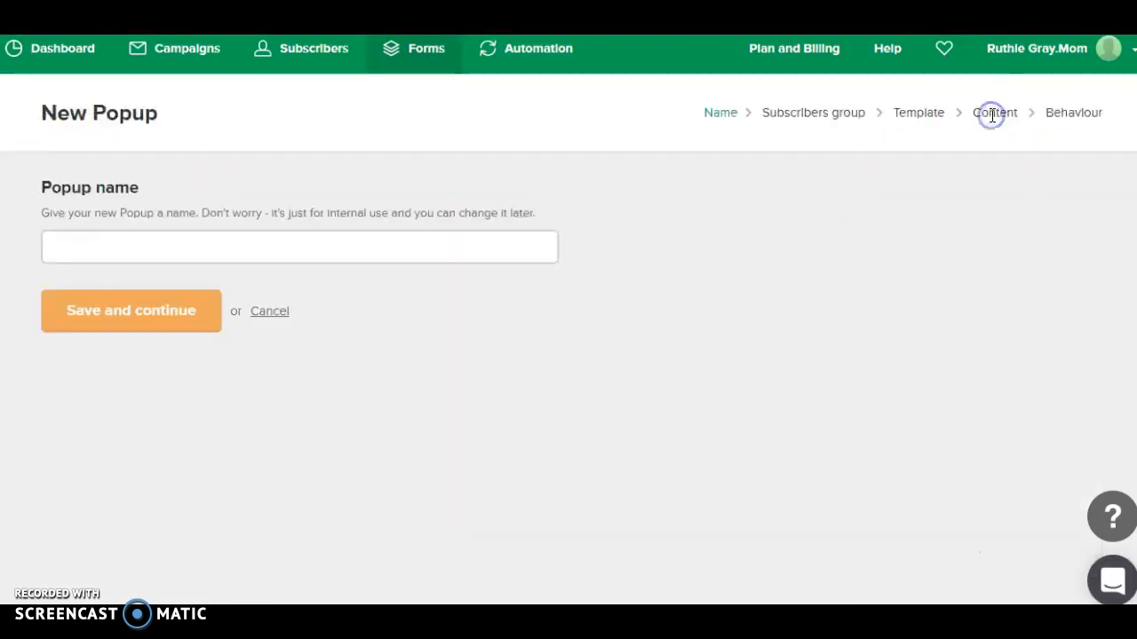
click(446, 253)
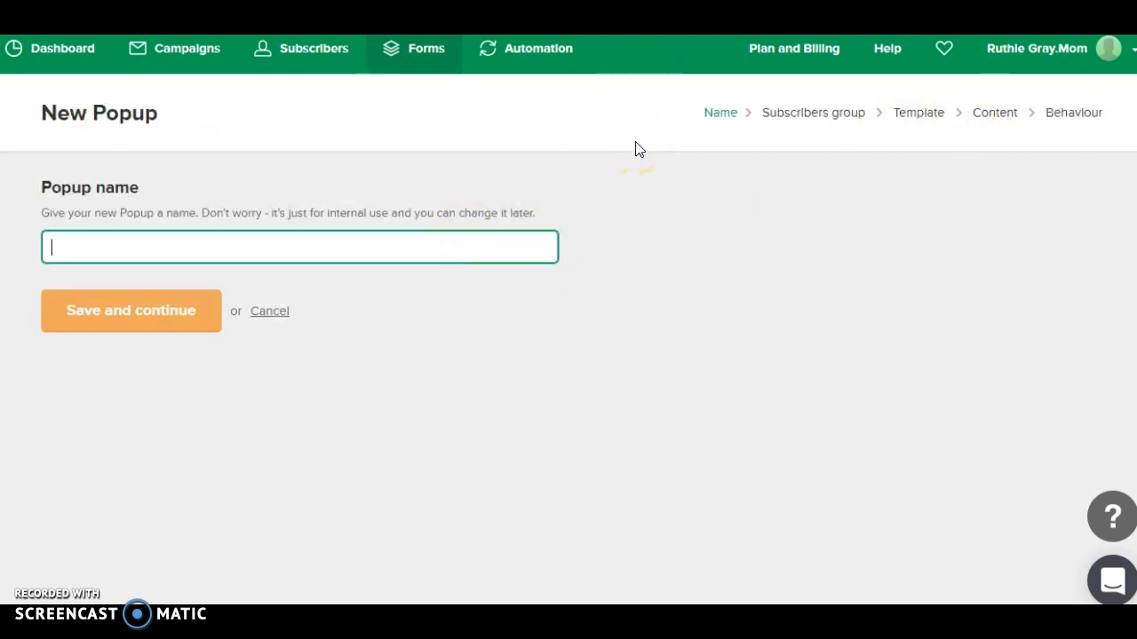
text(H)
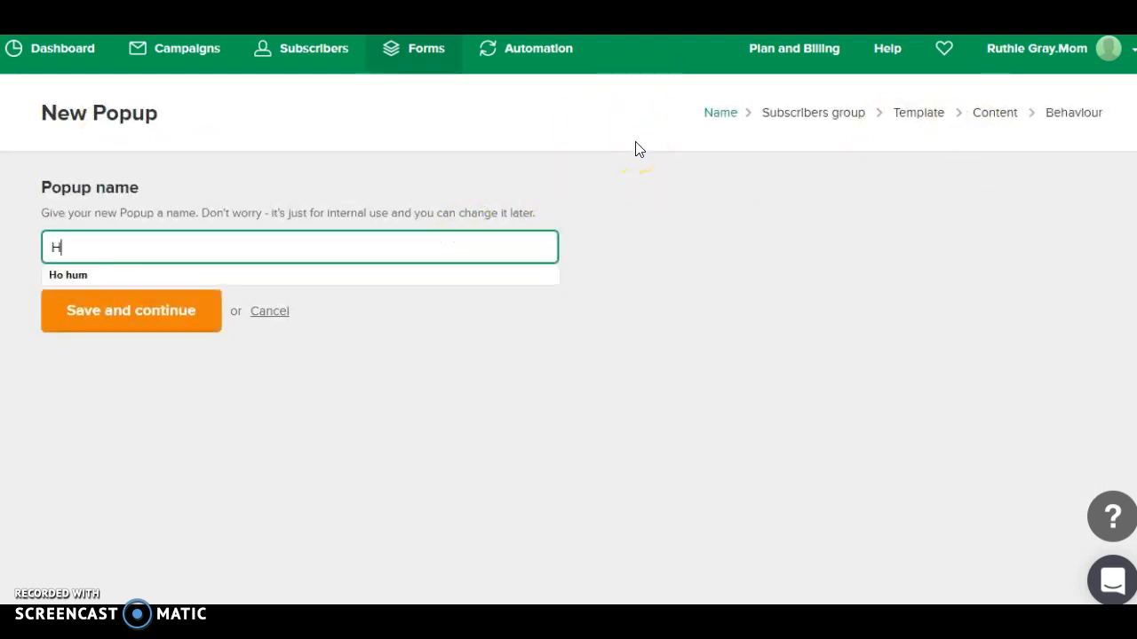
text(ats for sale)
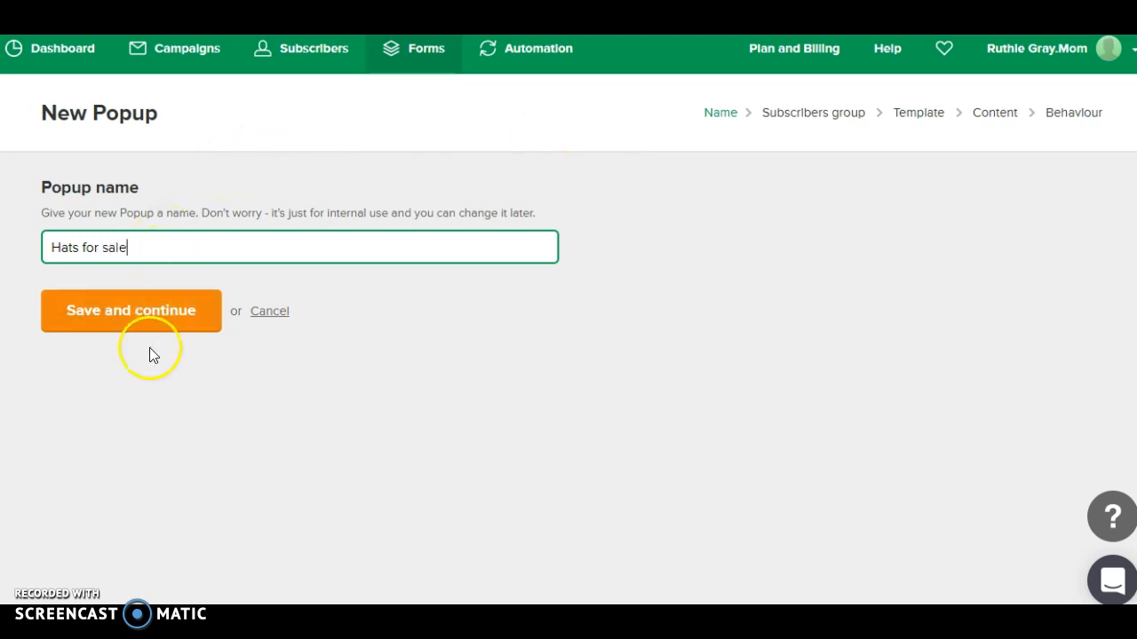
click(144, 318)
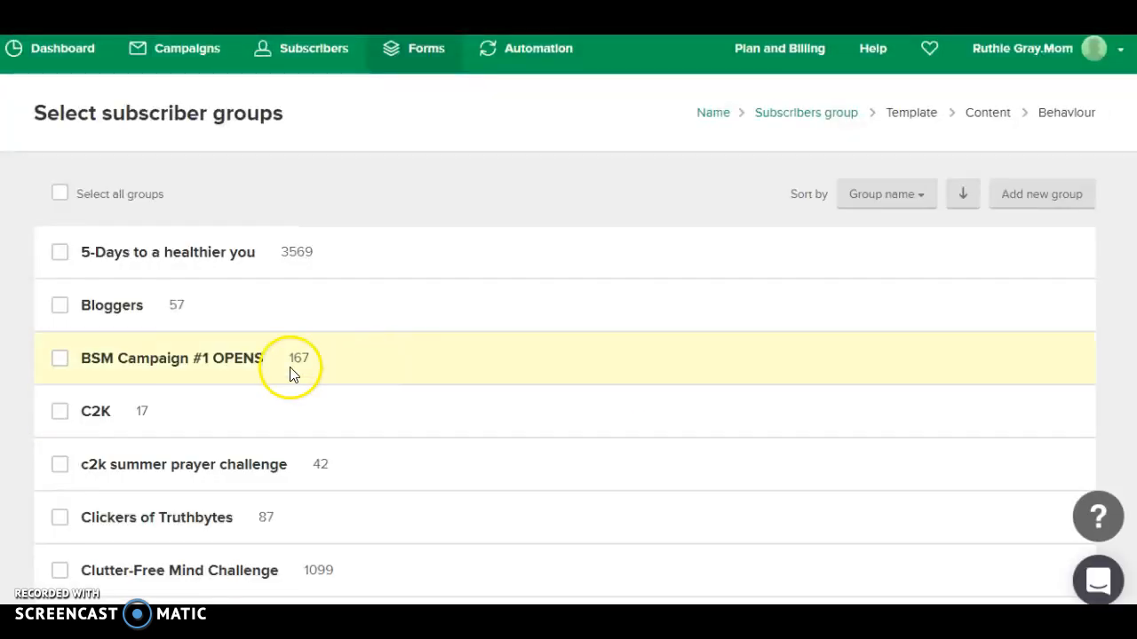
Step: Assign the new popup to the Bloggers subscriber group and continue to template selection
click(59, 306)
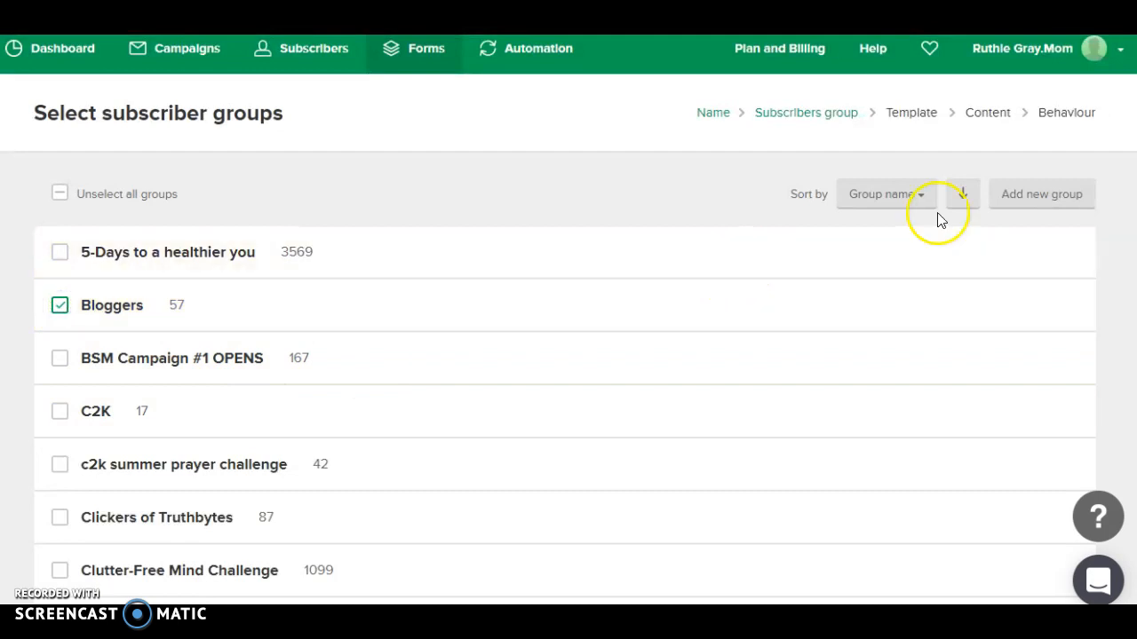
scroll(543, 579, down, 20)
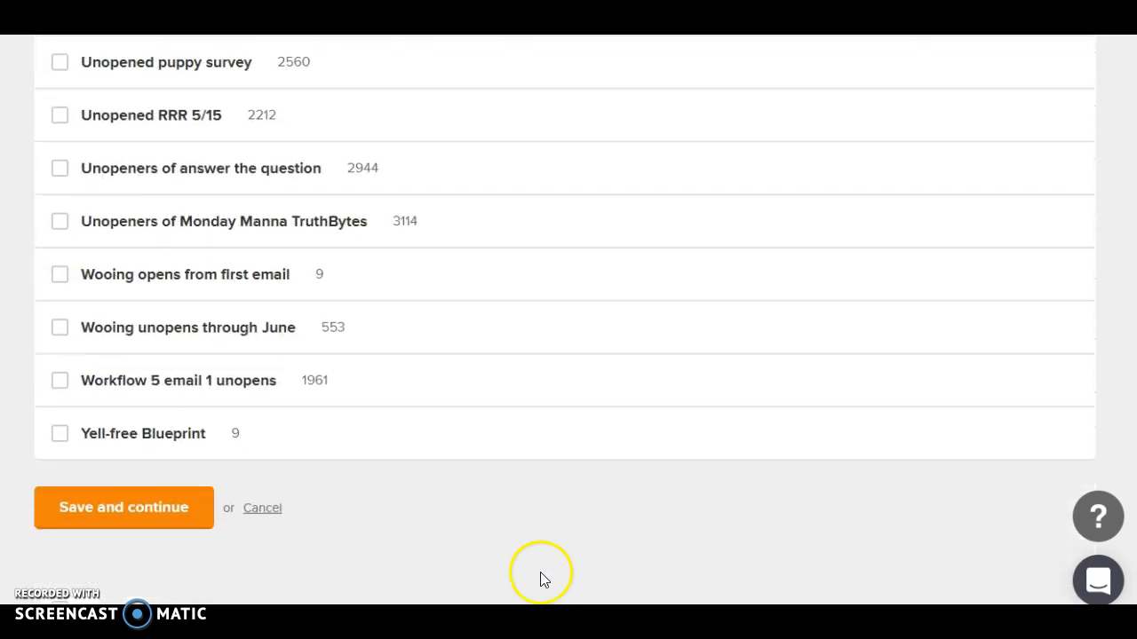
click(116, 519)
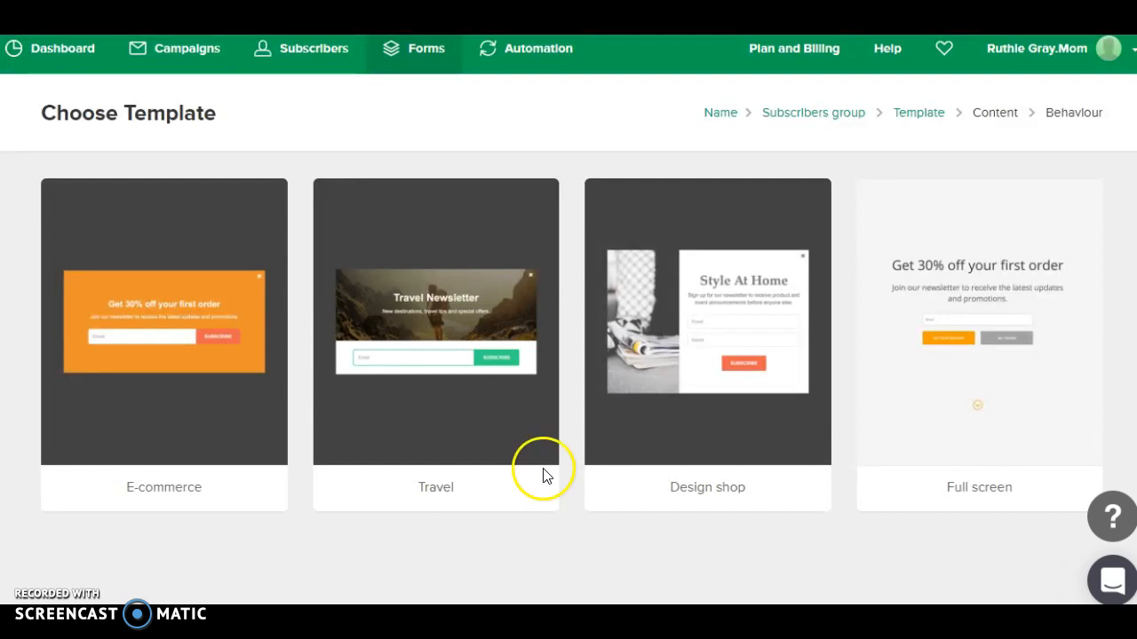
Step: Look over the available popup templates and select the Travel template for the new popup
mouse_move(751, 315)
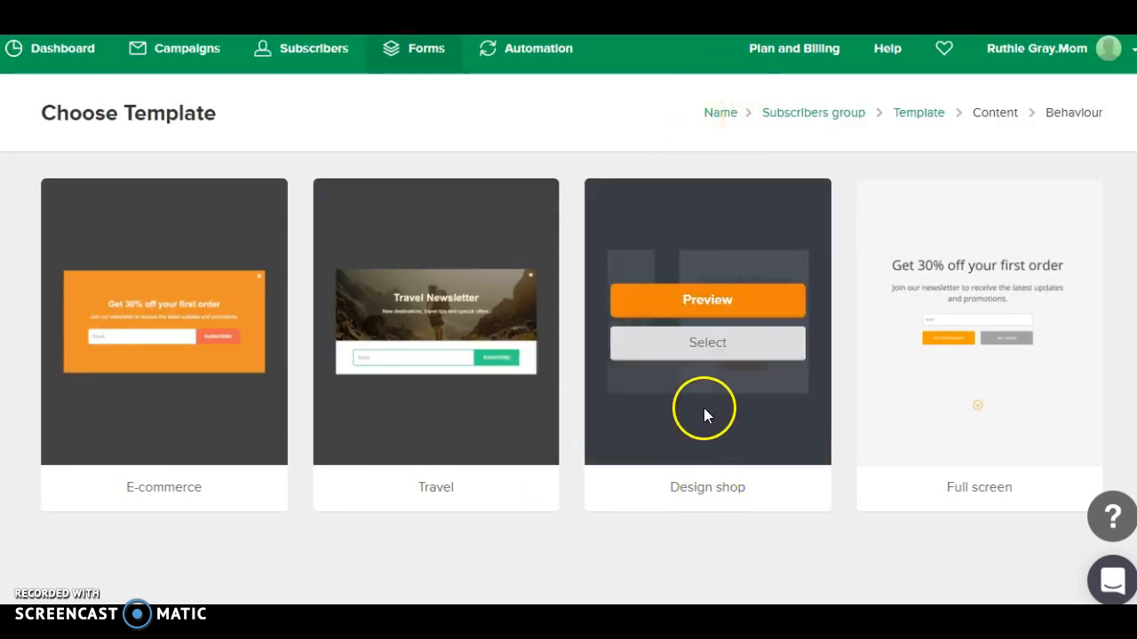
mouse_move(429, 421)
mouse_move(163, 452)
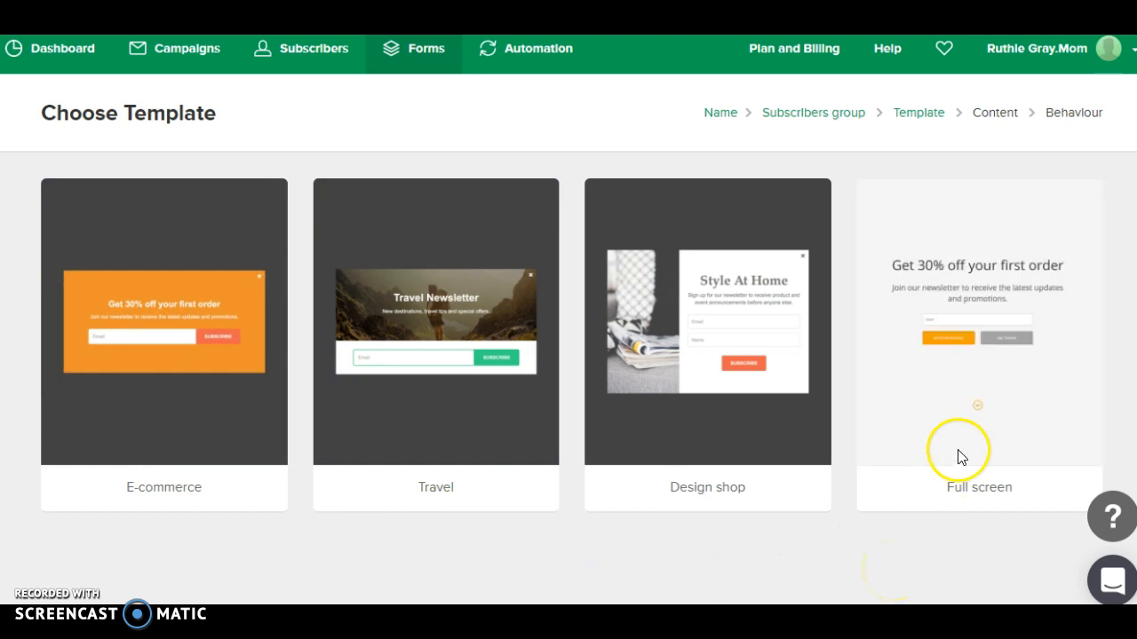
mouse_move(962, 436)
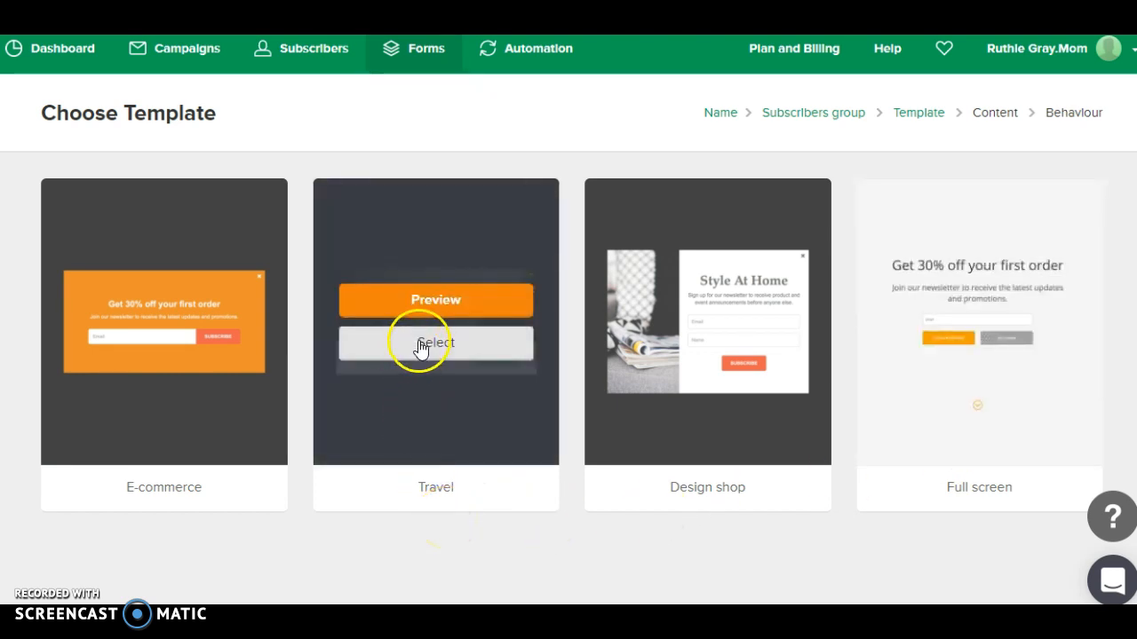
click(420, 346)
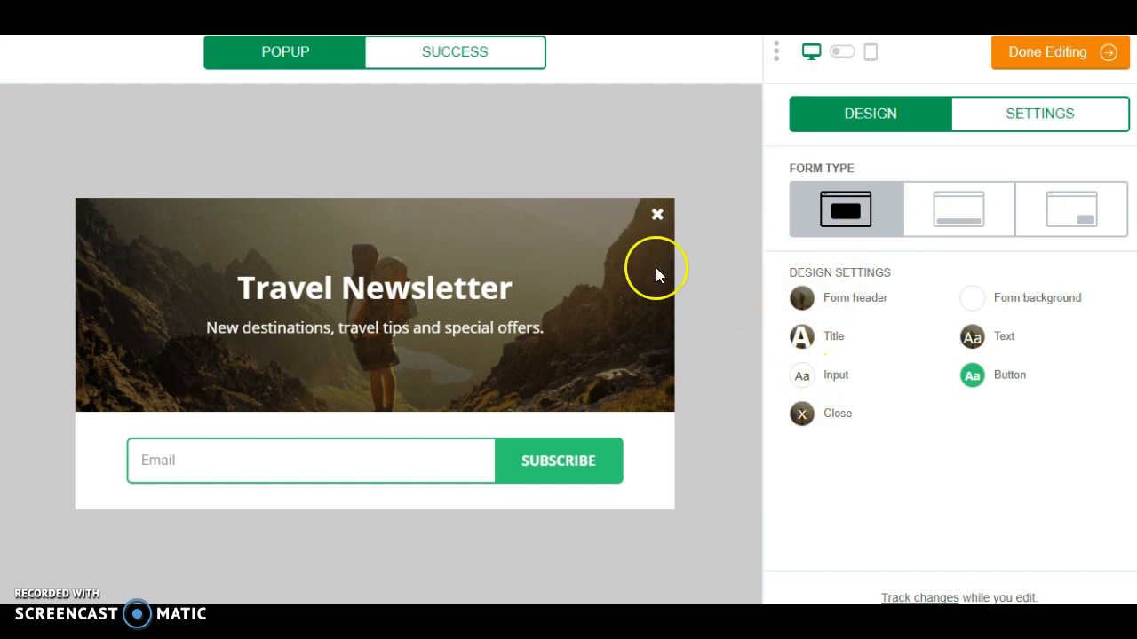
Step: Replace the popup's descriptive text under the title with "Happy days are here again!"
click(441, 273)
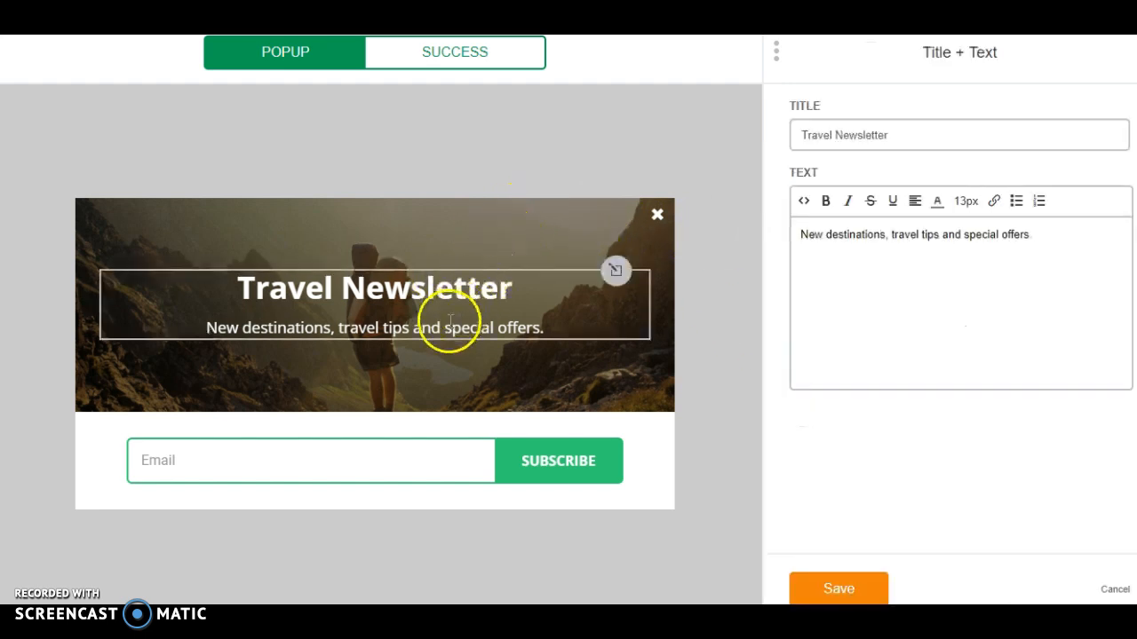
drag(1061, 236, 785, 205)
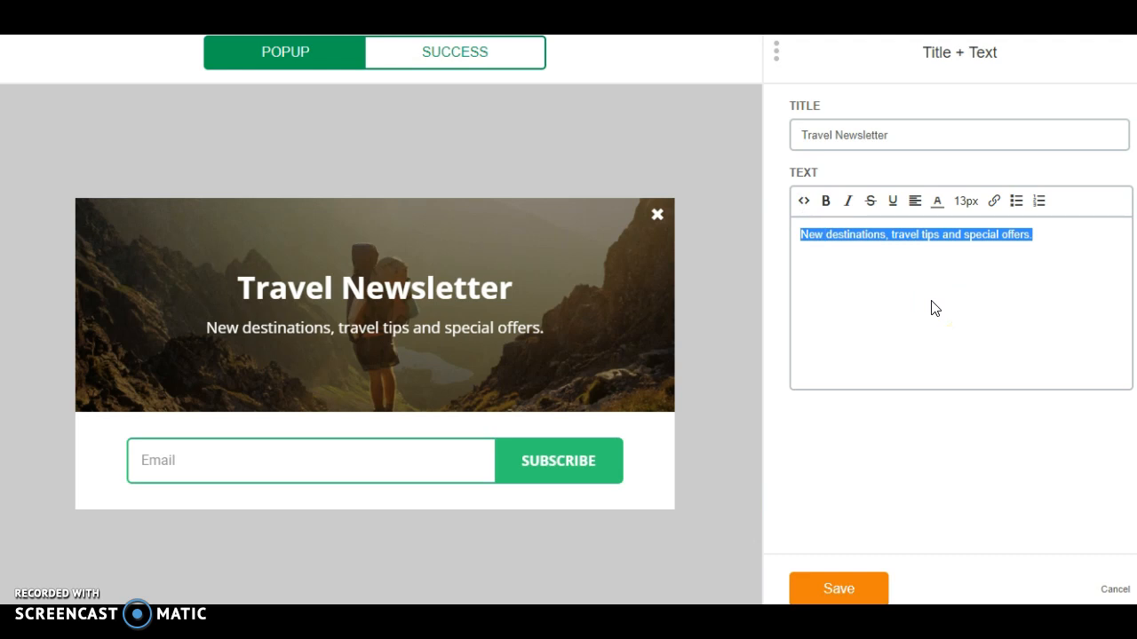
text(Happy days are here )
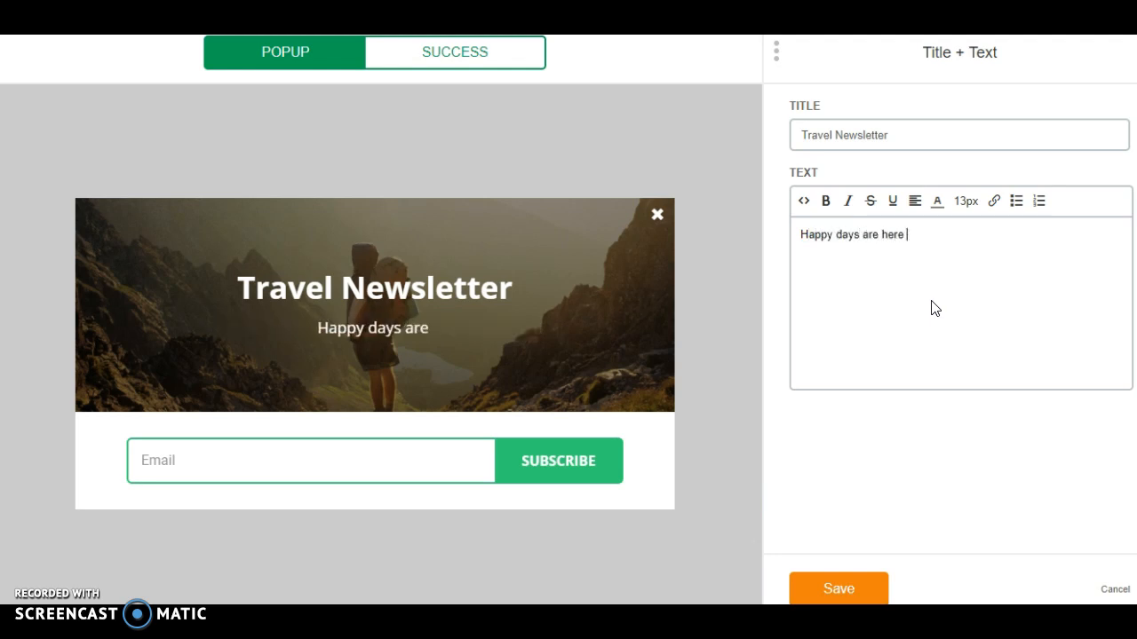
text(again!)
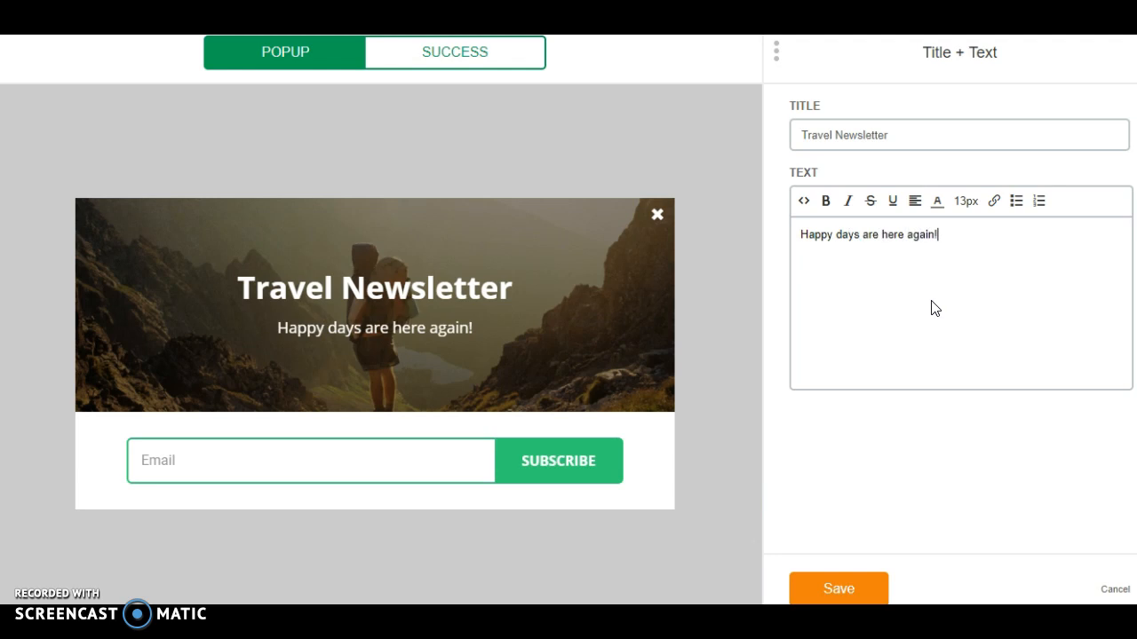
Step: Change the popup title to "Sign up today!" and save the title and text content
drag(893, 135, 780, 149)
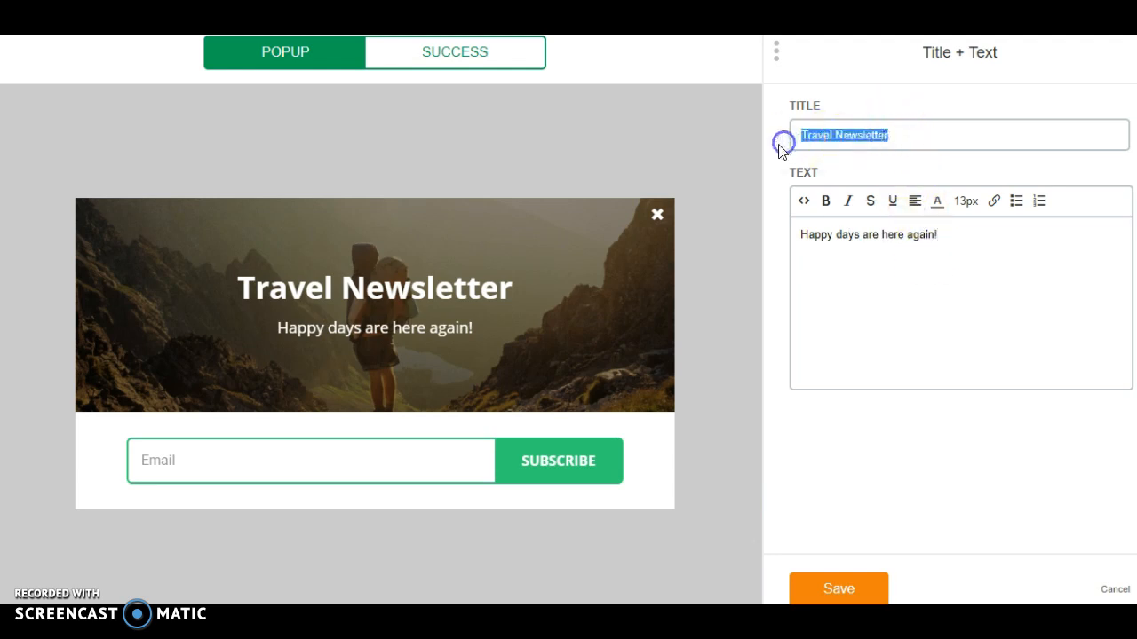
text(Sign)
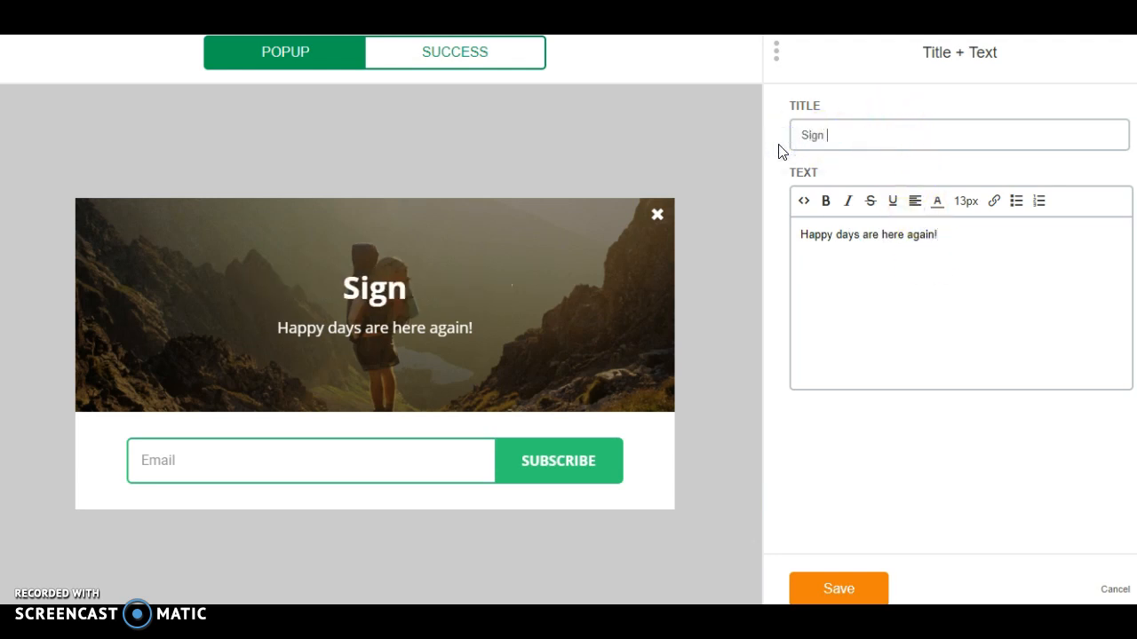
text( up today!)
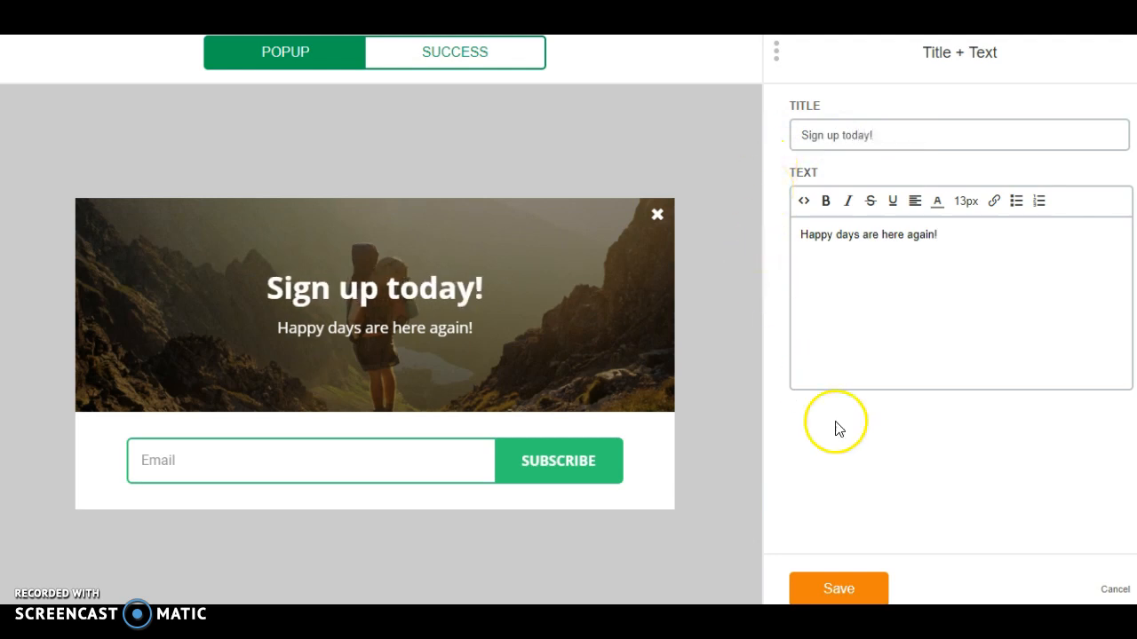
click(879, 587)
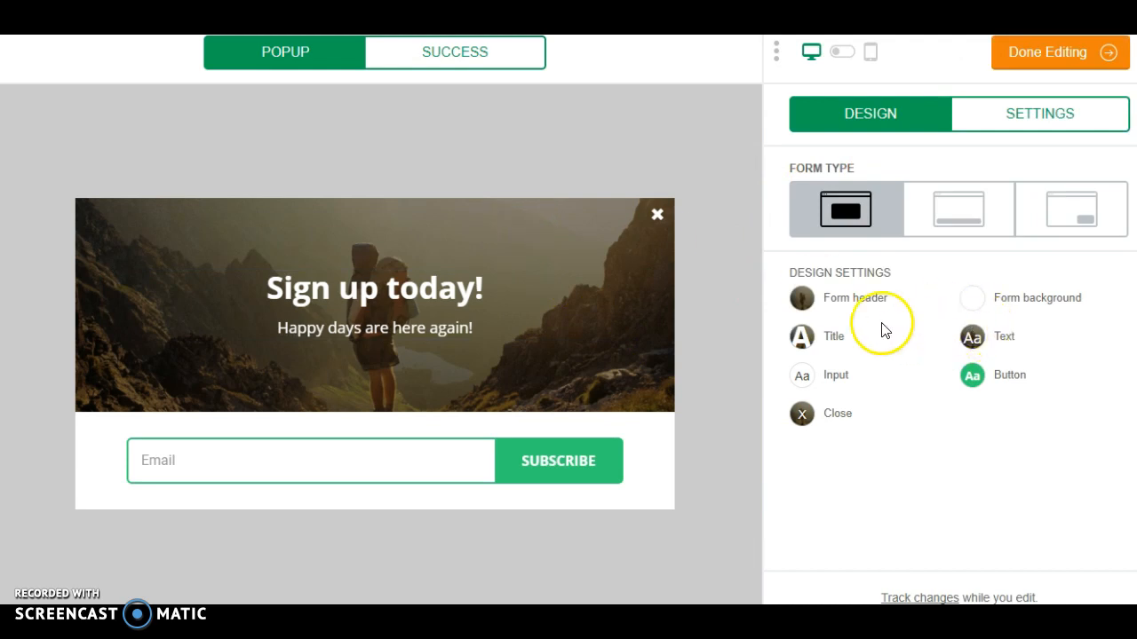
Step: View the form header's background settings, and set the popup title's font family to Merriweather
click(802, 299)
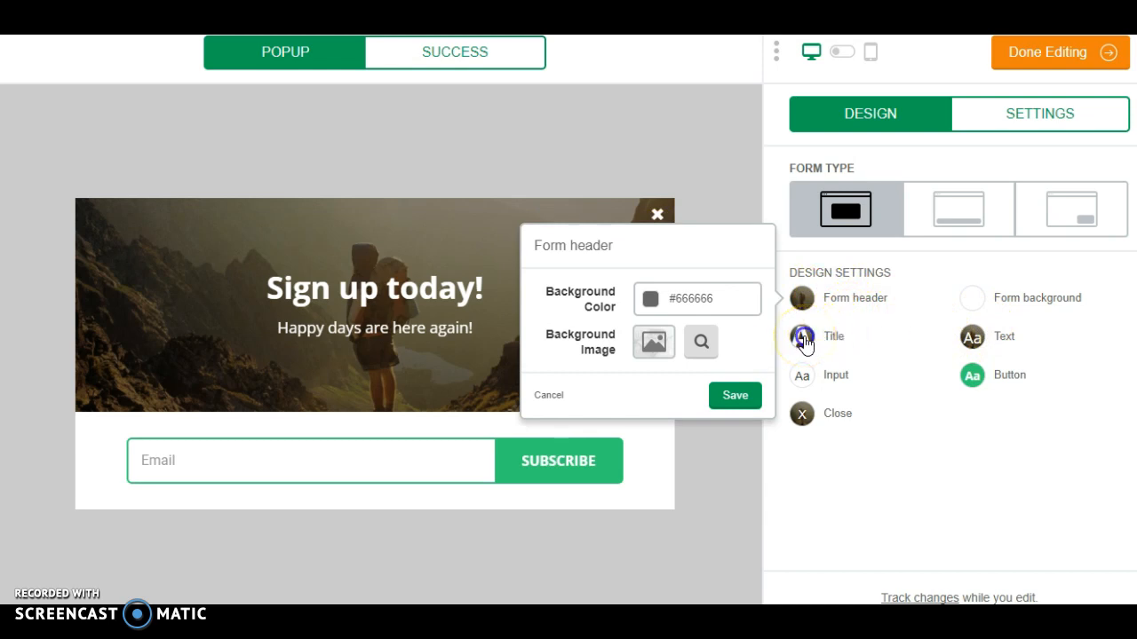
click(803, 339)
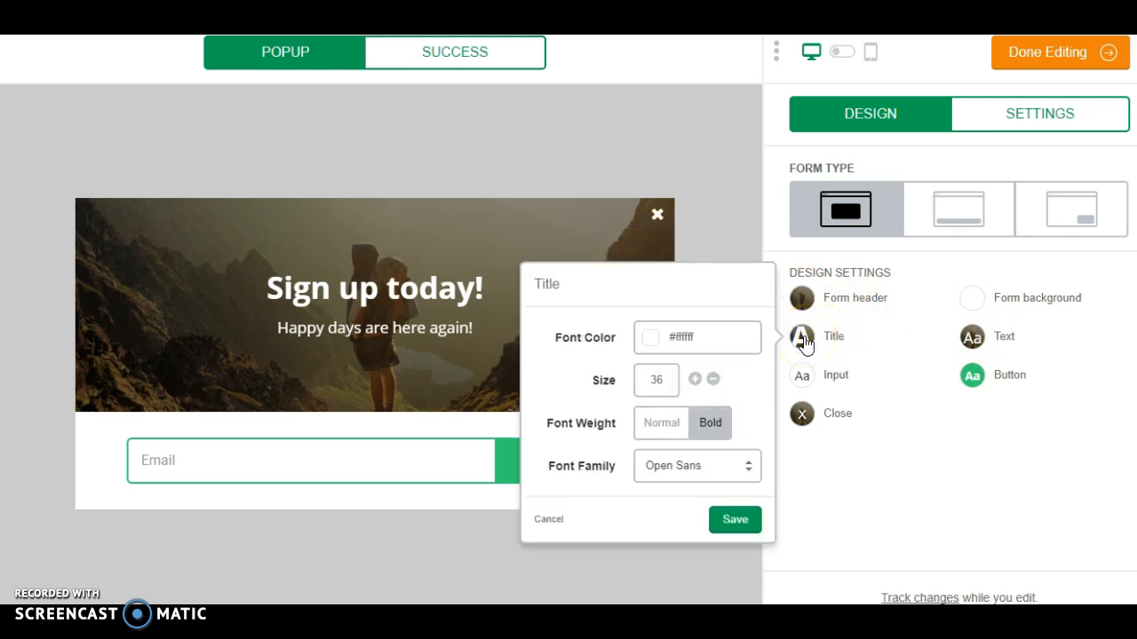
click(750, 468)
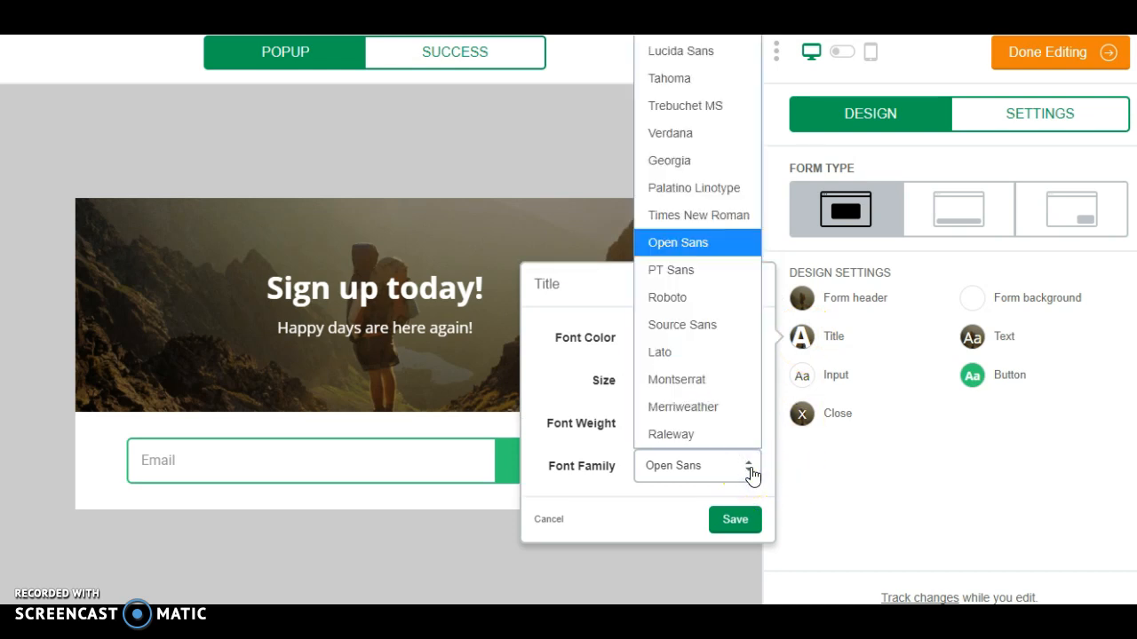
click(689, 413)
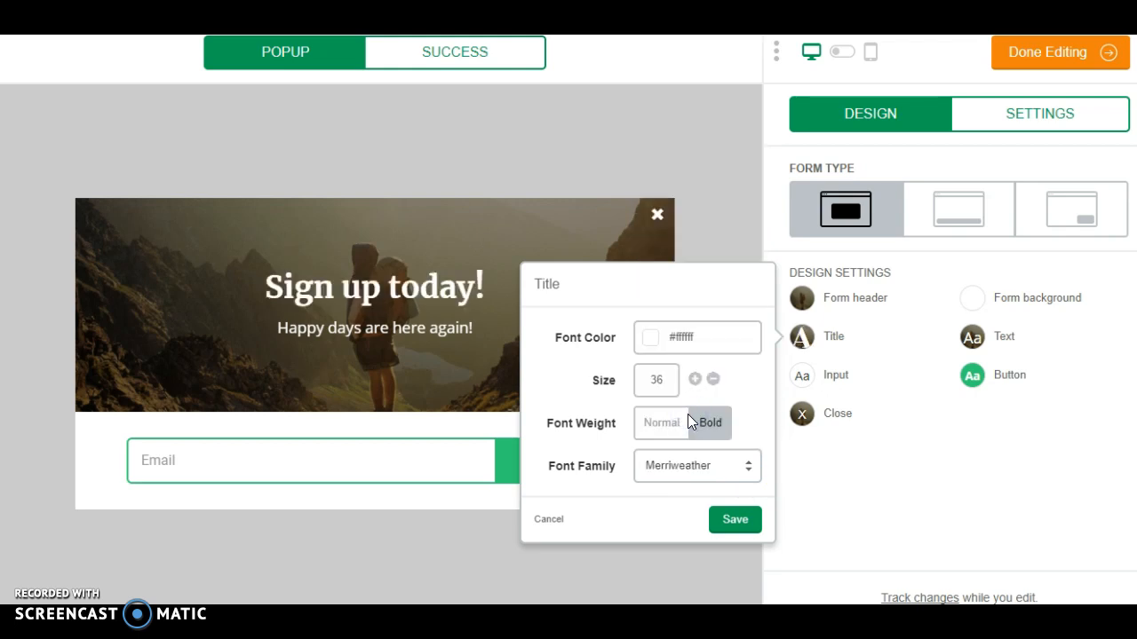
click(832, 455)
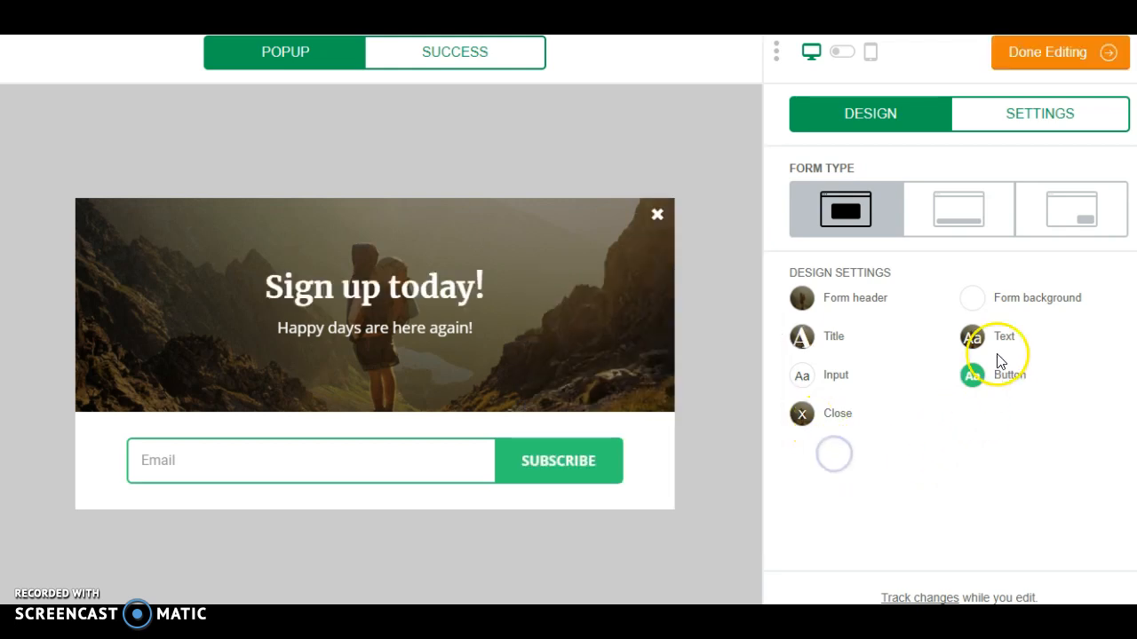
Step: Check the background color setting of the popup form and close it
click(974, 299)
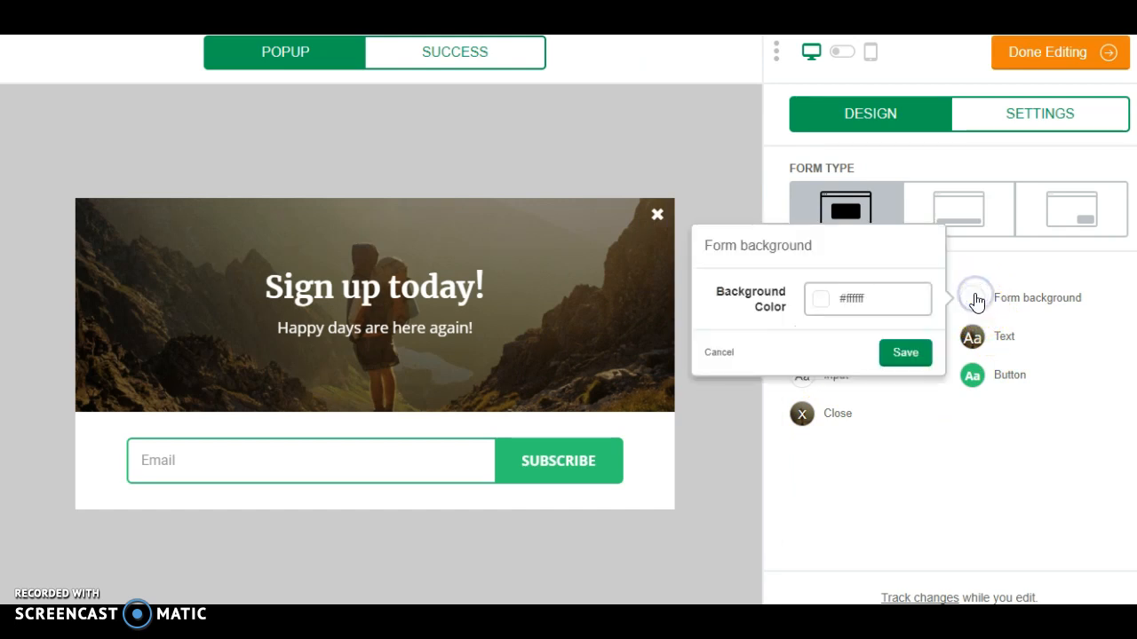
click(977, 446)
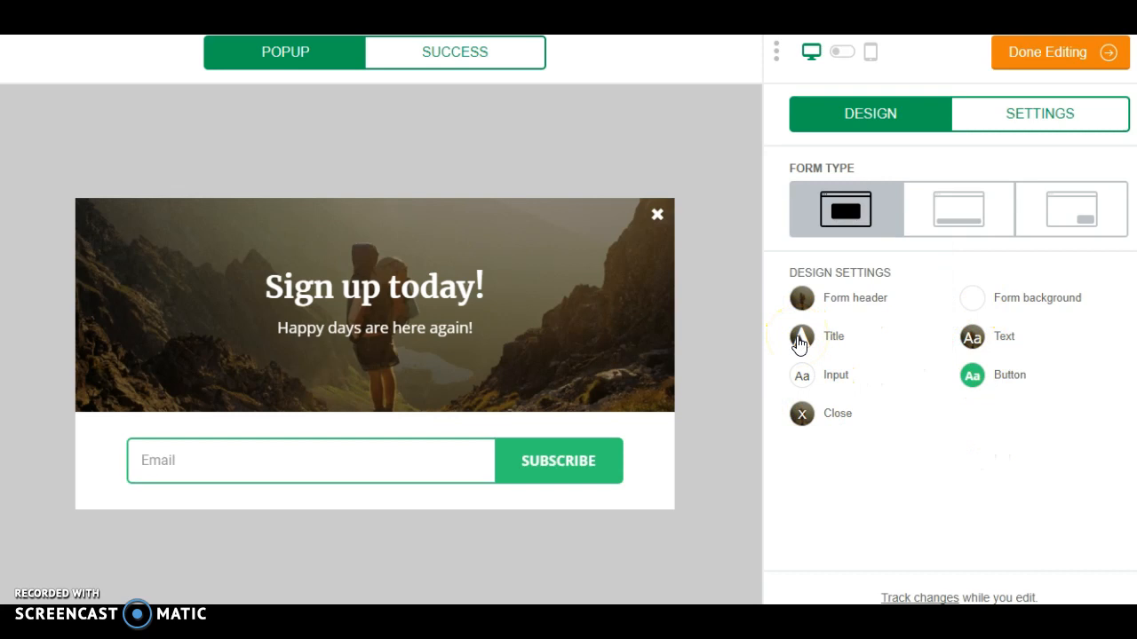
Step: Examine the popup's form settings and the design settings for its form background, close icon, input field and title
click(1036, 129)
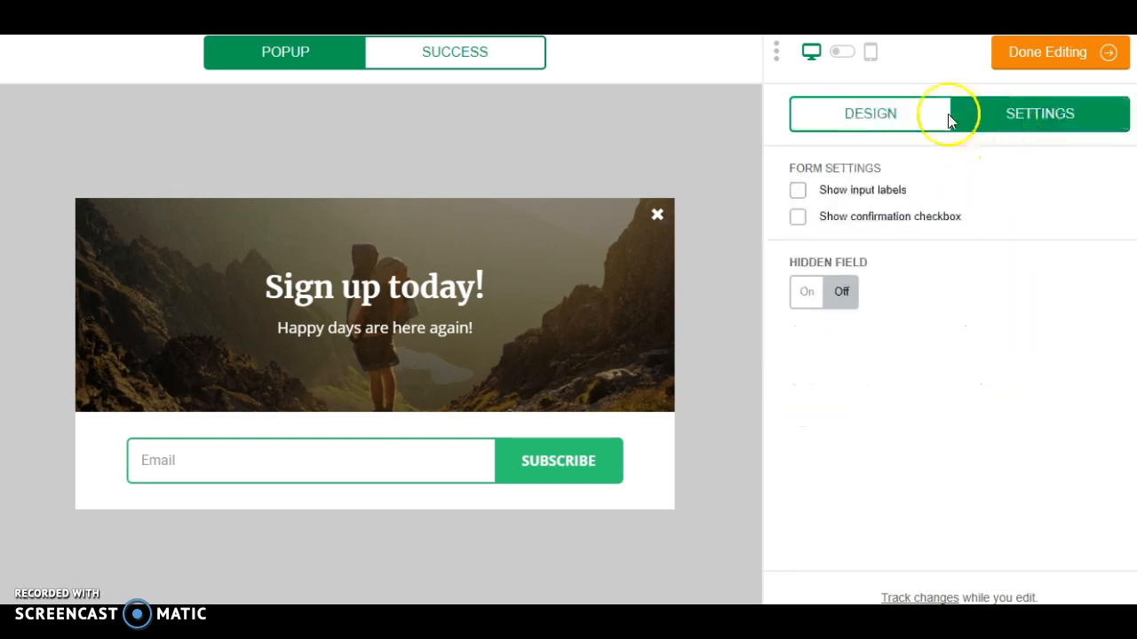
click(898, 115)
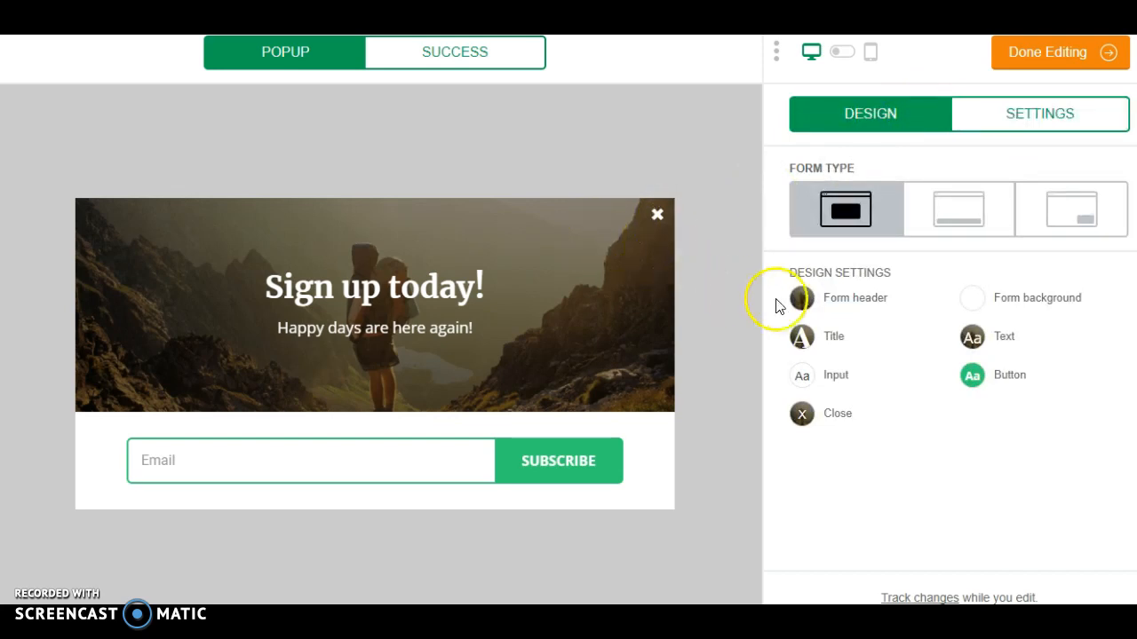
click(970, 305)
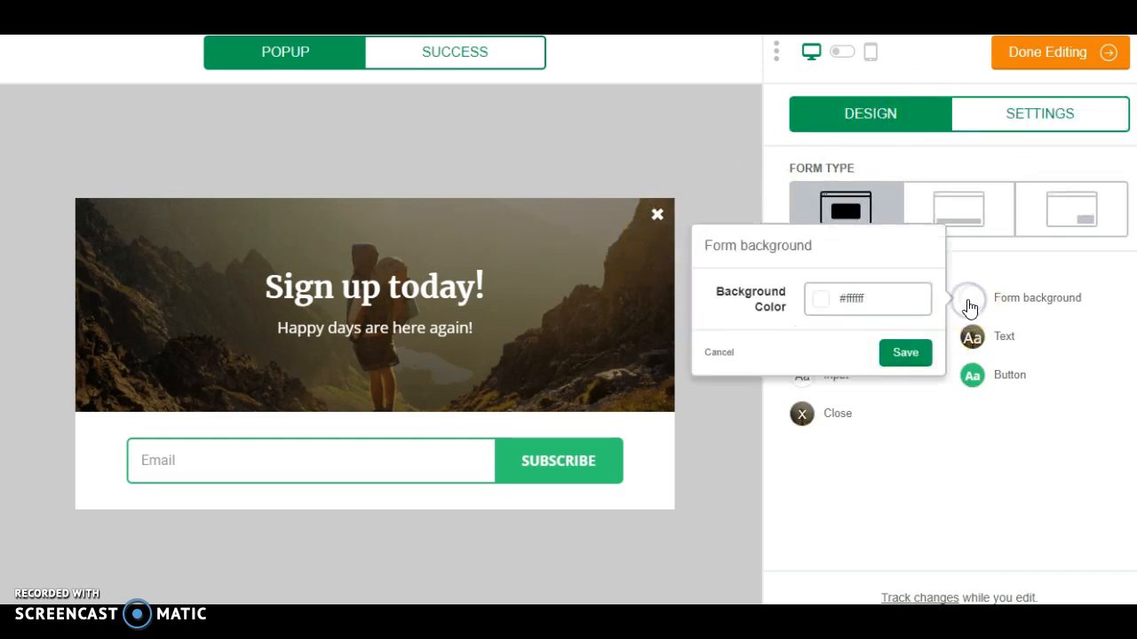
click(923, 424)
click(800, 413)
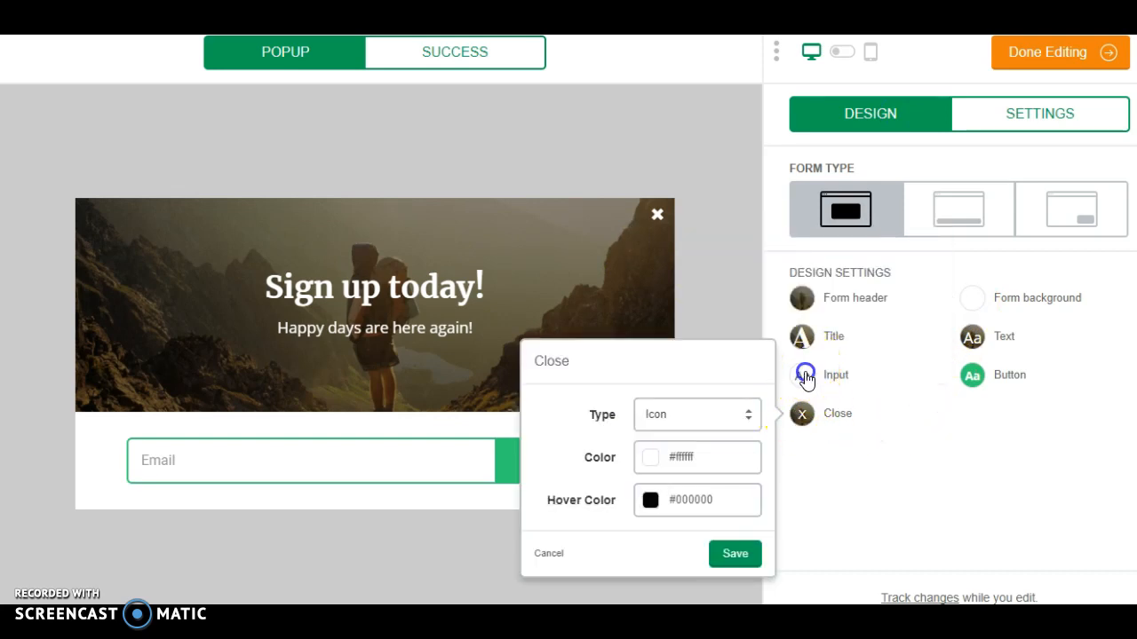
click(802, 375)
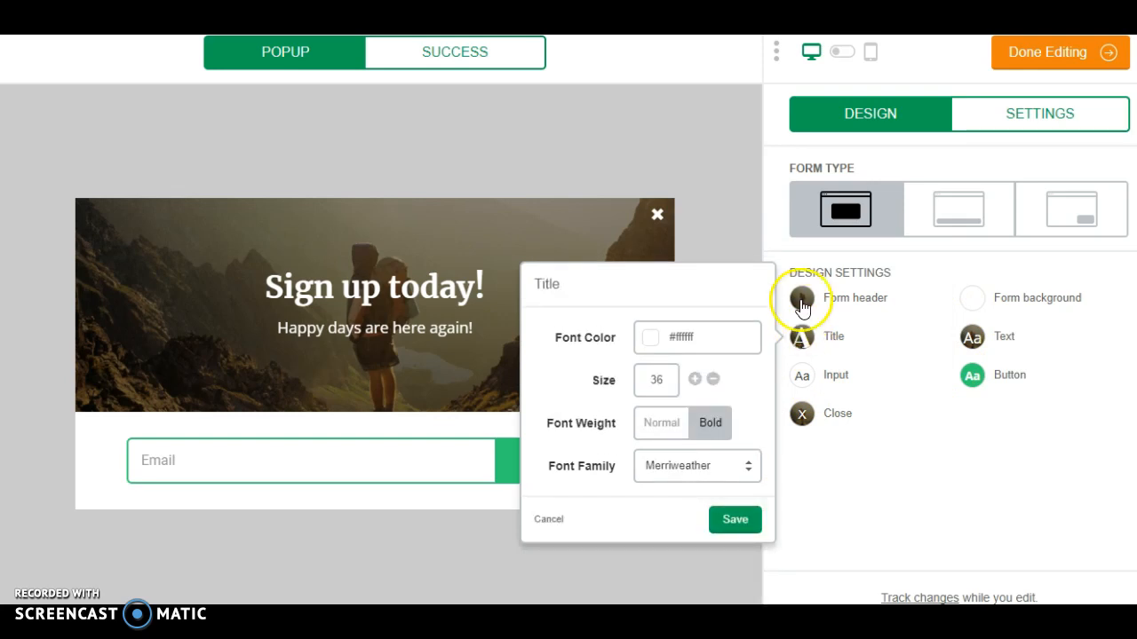
Step: Replace the form header's background image with "Truth Bytes new cover.png" from the file manager and save the header
click(802, 300)
click(653, 341)
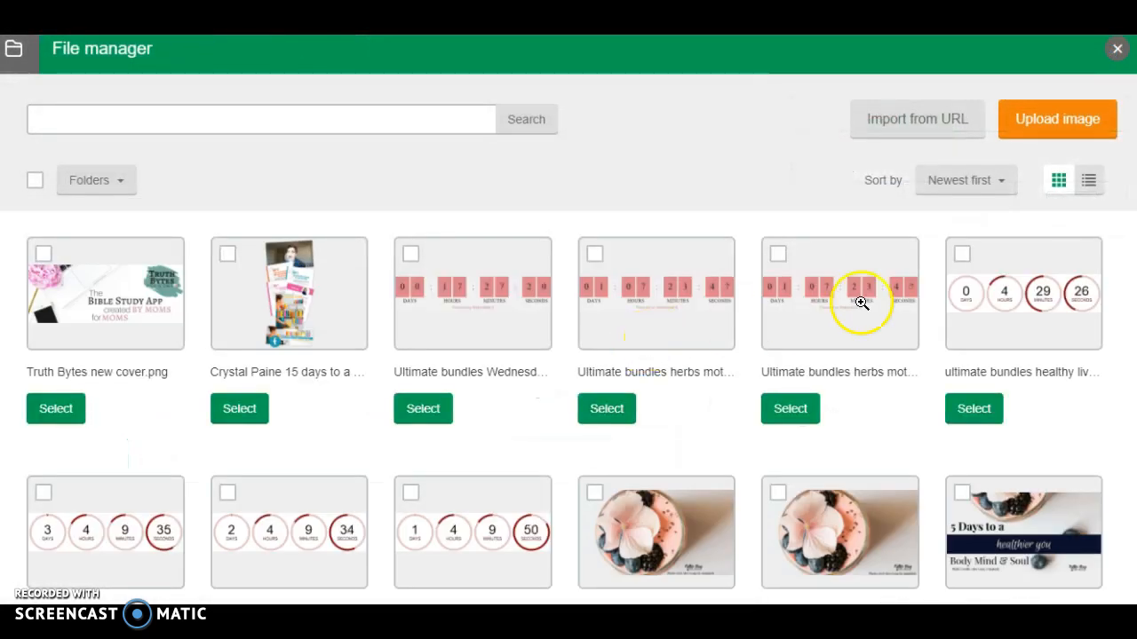
click(66, 407)
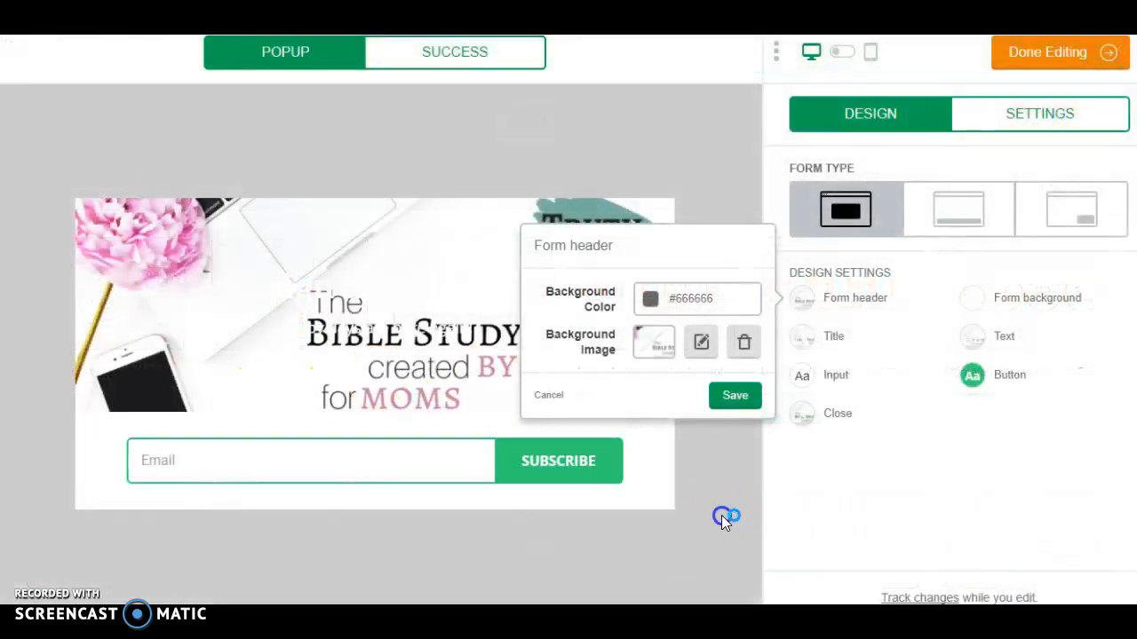
click(734, 397)
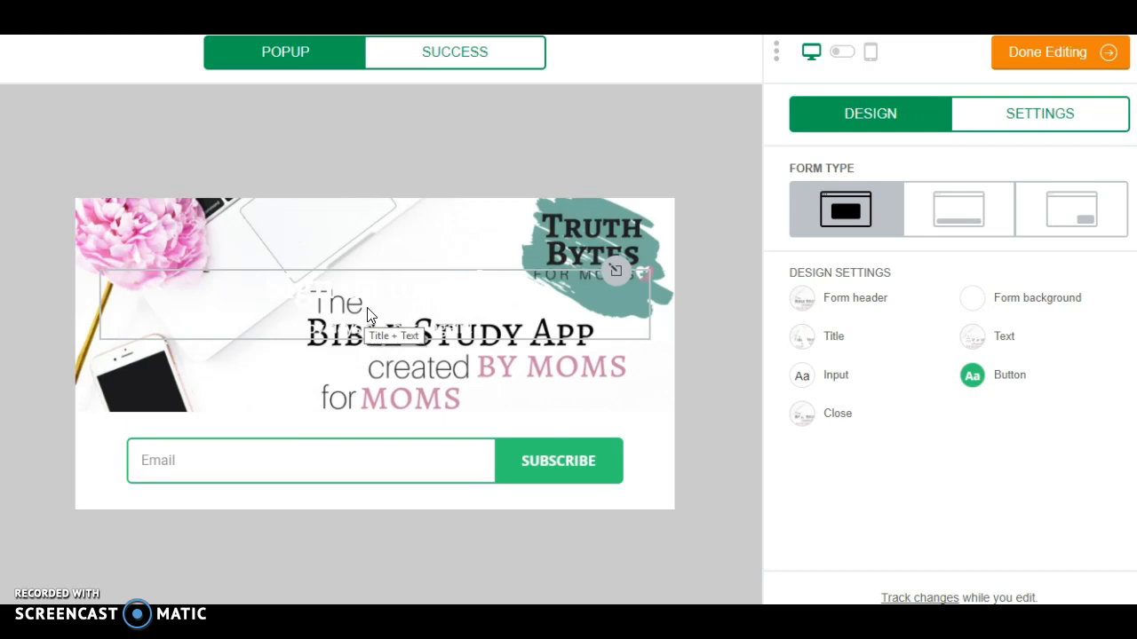
Step: Delete the popup's title and descriptive text overlapping the header image, and save the emptied block
click(466, 302)
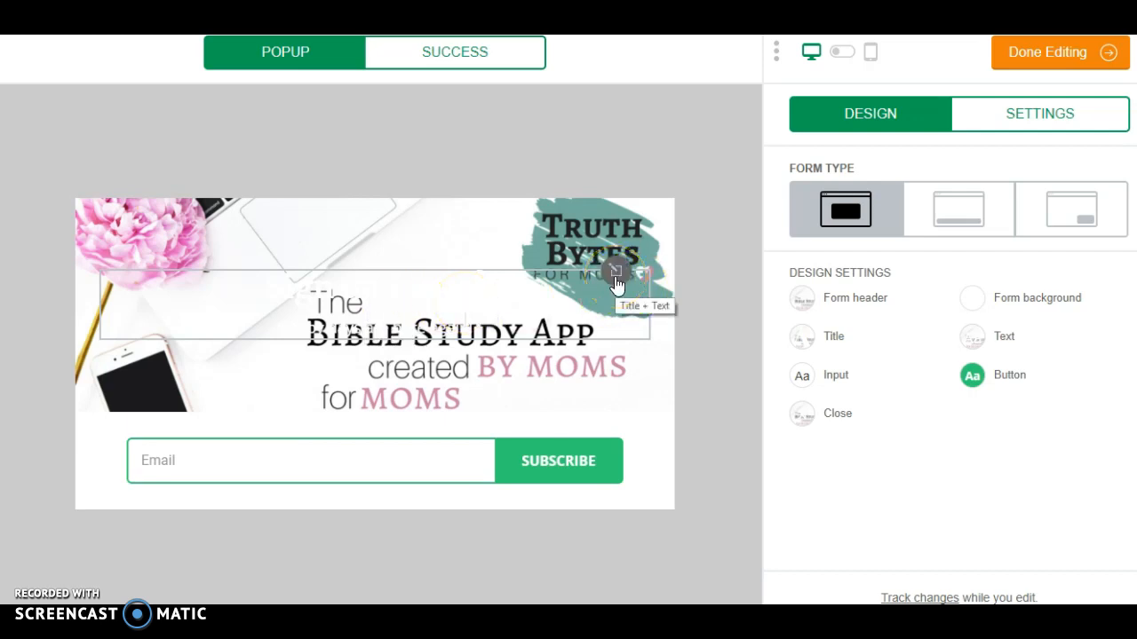
click(587, 286)
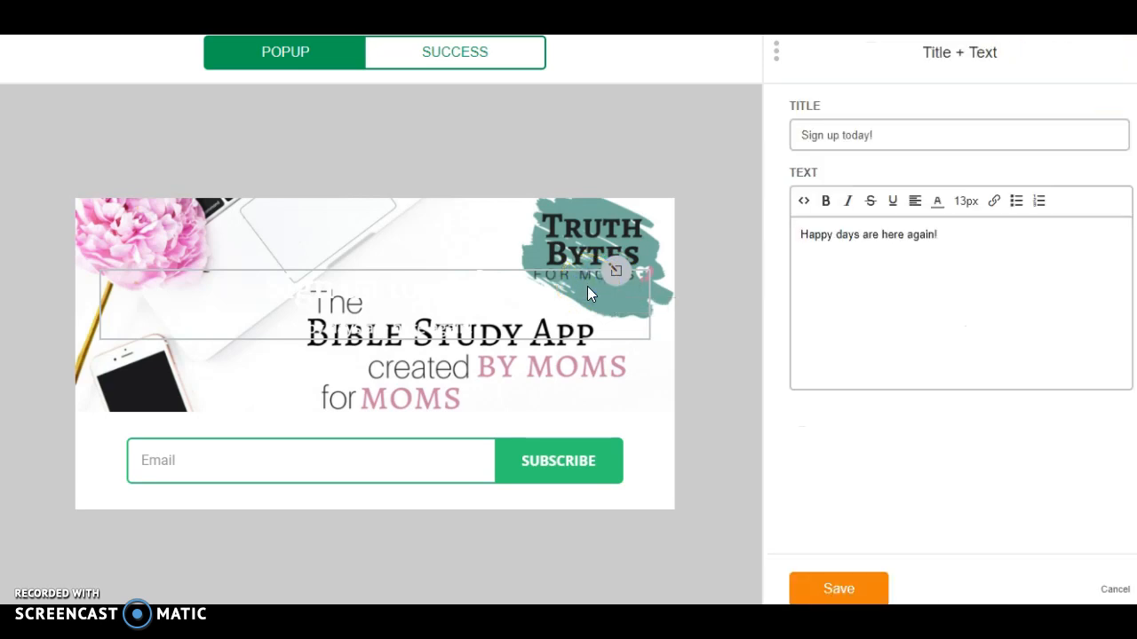
click(944, 234)
drag(944, 234, 794, 233)
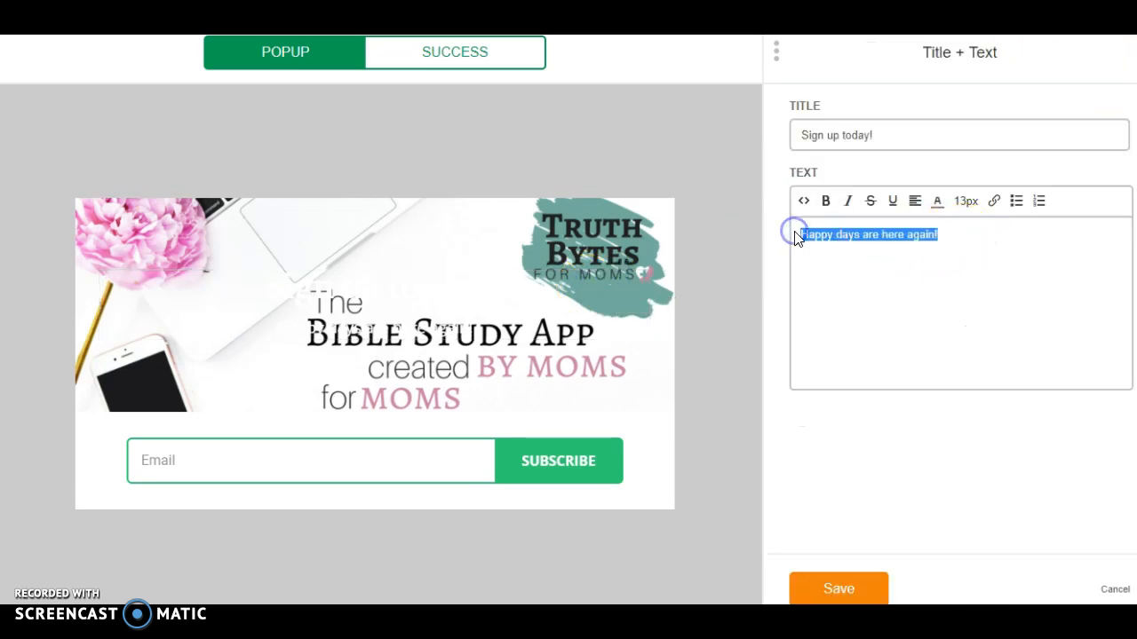
key(BackSpace)
click(886, 134)
drag(889, 133, 779, 137)
key(BackSpace)
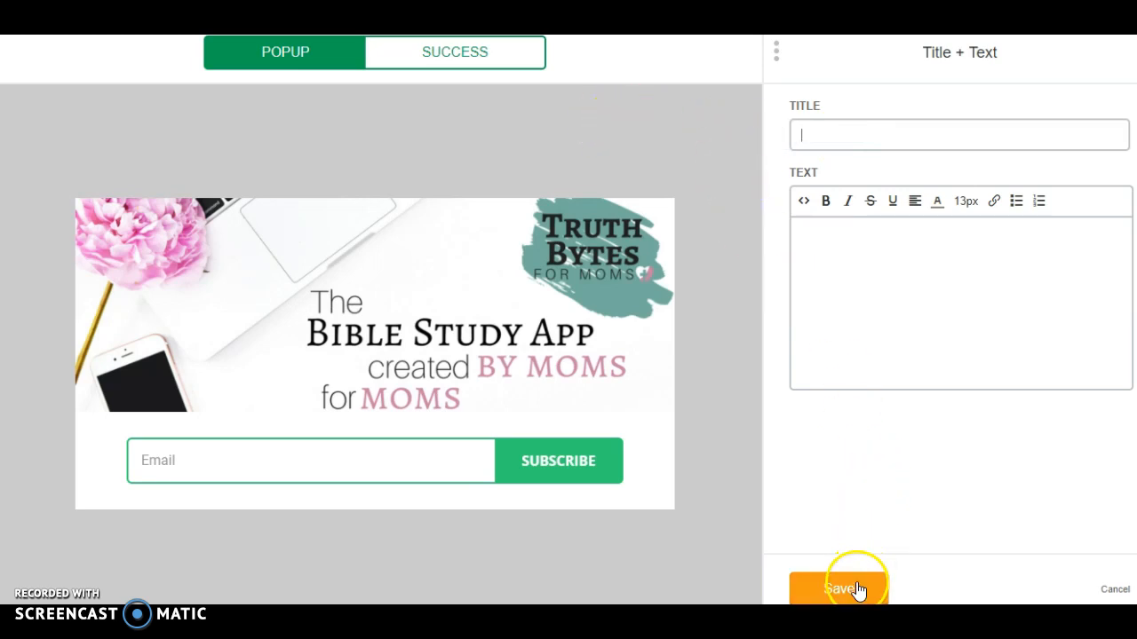
click(848, 585)
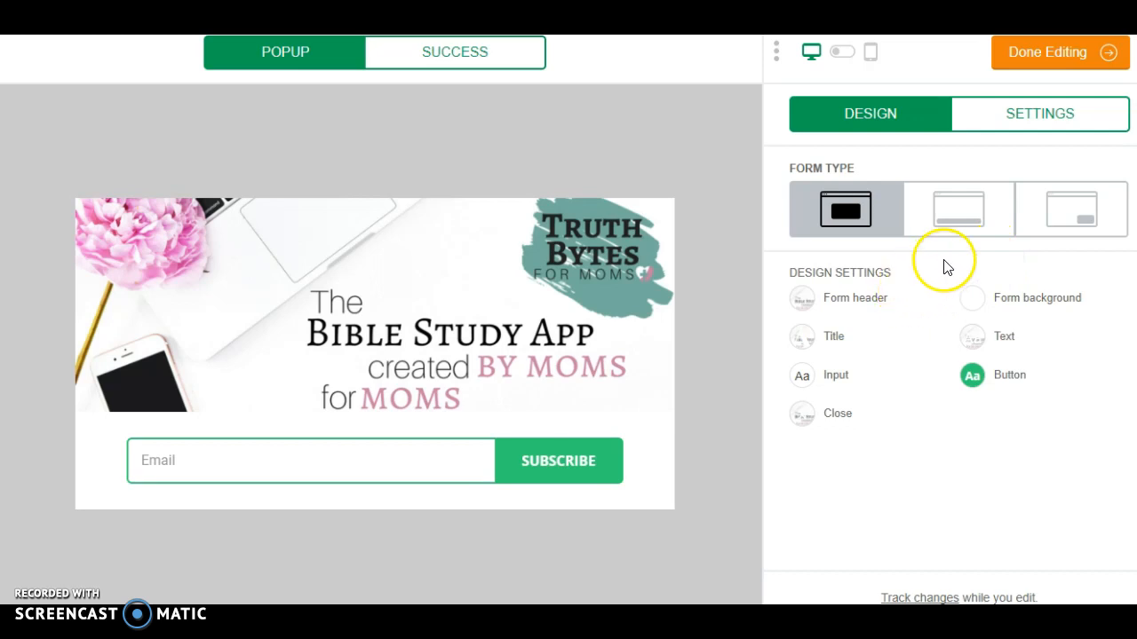
Step: Check the form header's background settings and the title's font settings, and close them
click(803, 302)
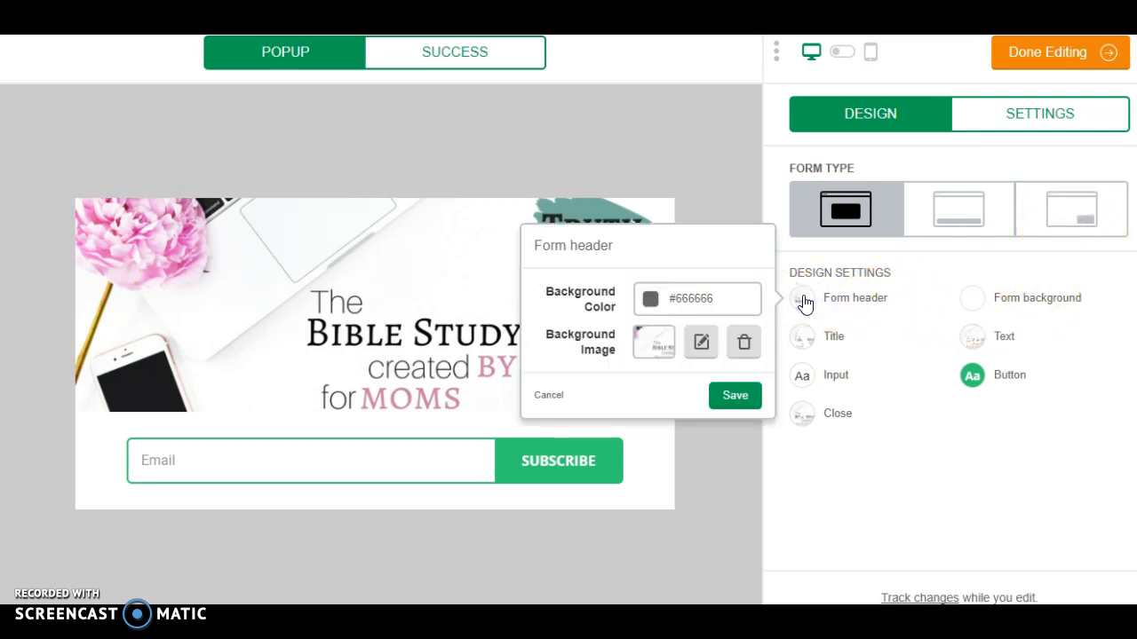
click(810, 341)
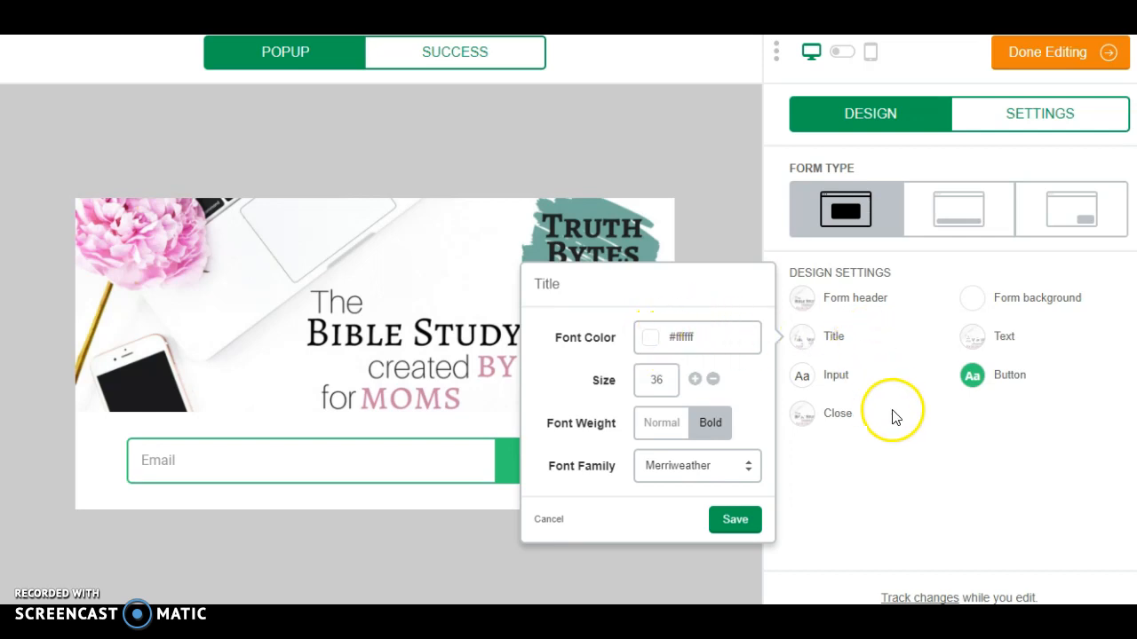
click(877, 487)
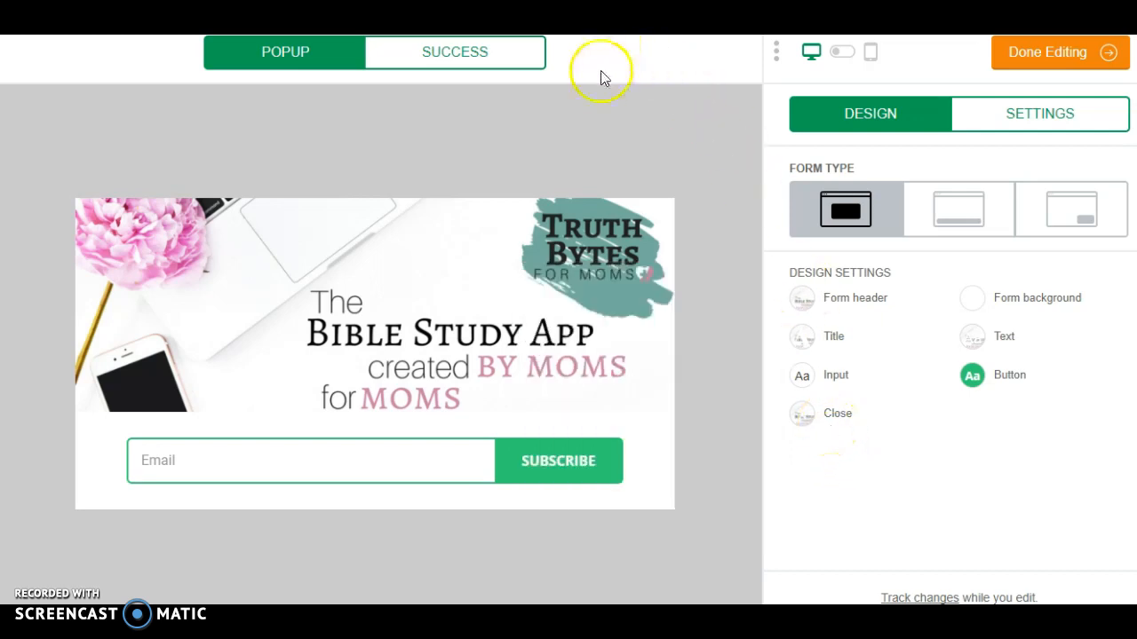
Step: Preview the popup as a full-width bottom bar and switch its form type to the bottom-right corner box
click(966, 233)
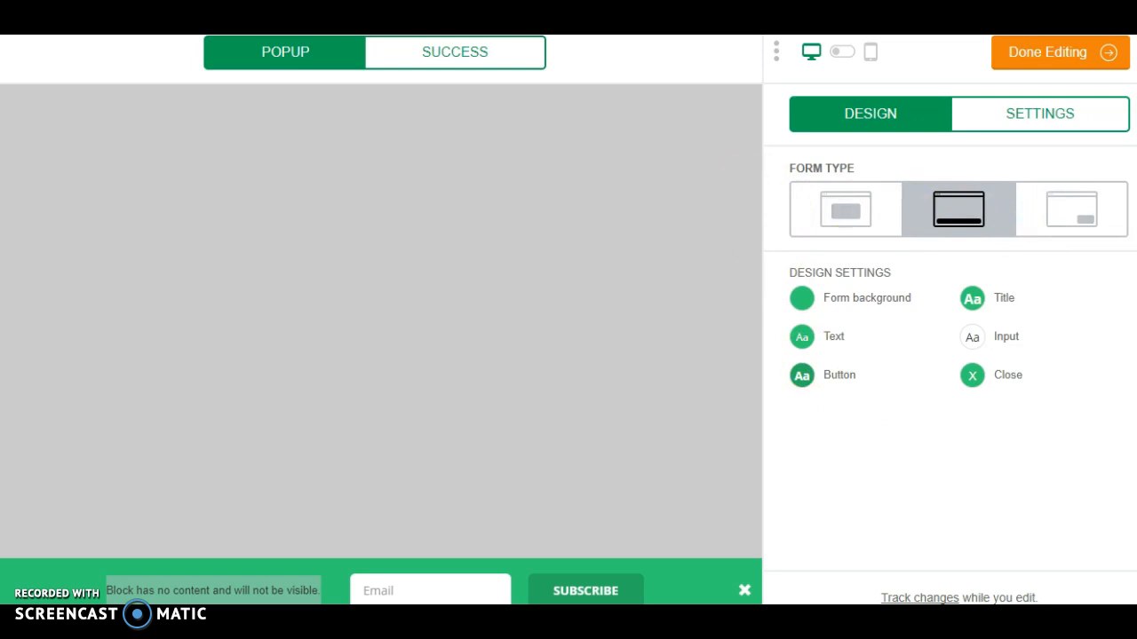
double_click(1040, 113)
click(1040, 113)
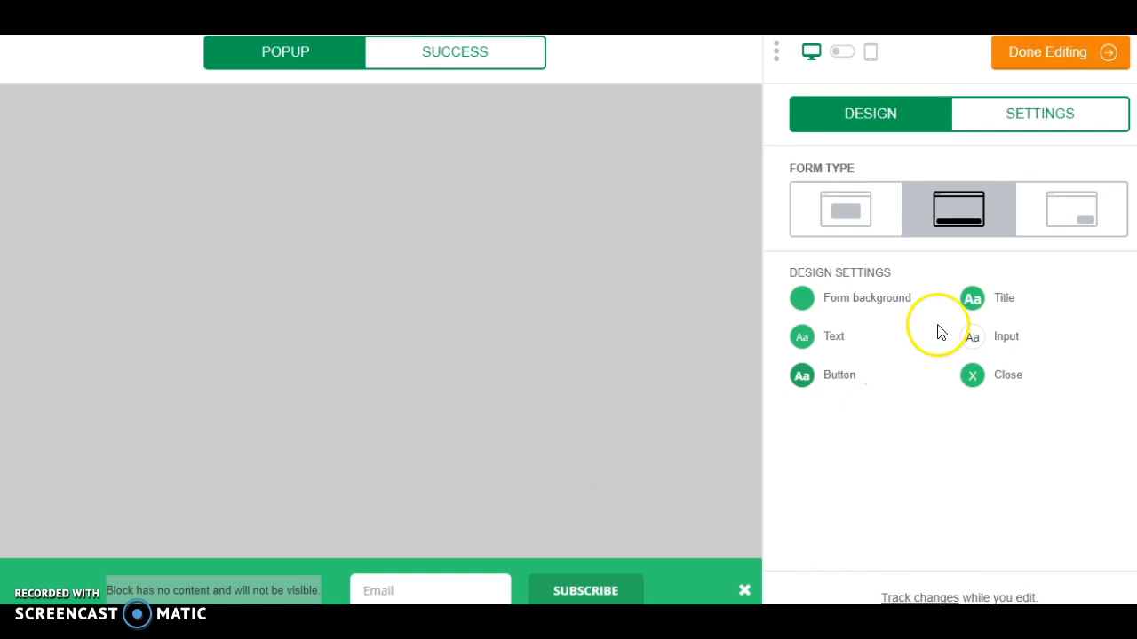
click(1066, 210)
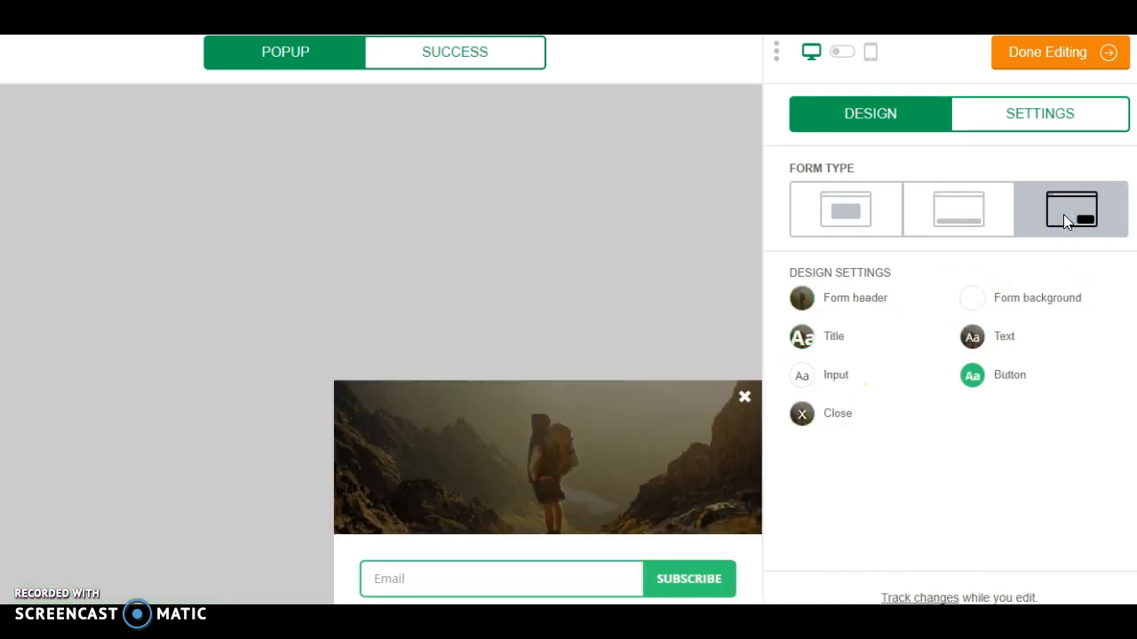